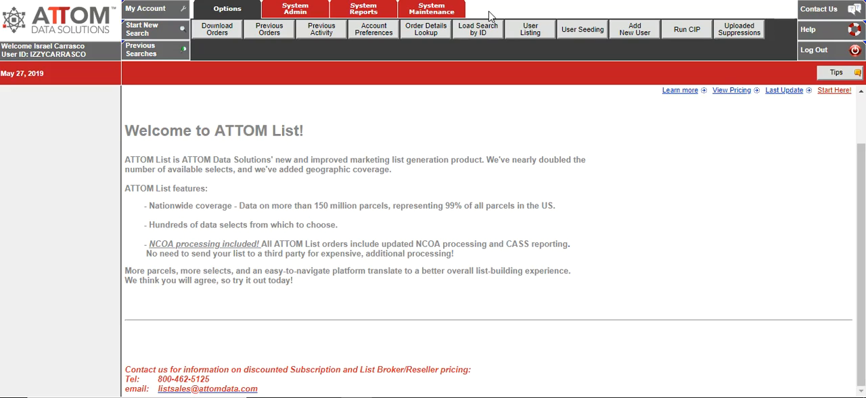
# Step: Start a new list search and look up the property counties available in California (CA)
pyautogui.click(153, 27)
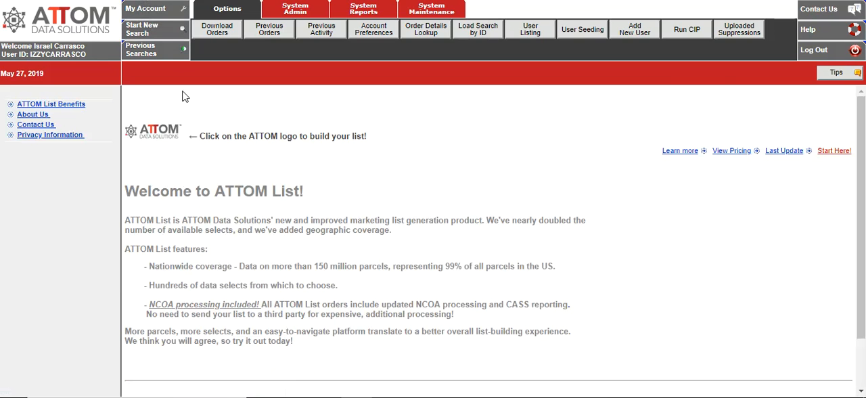
pyautogui.click(154, 141)
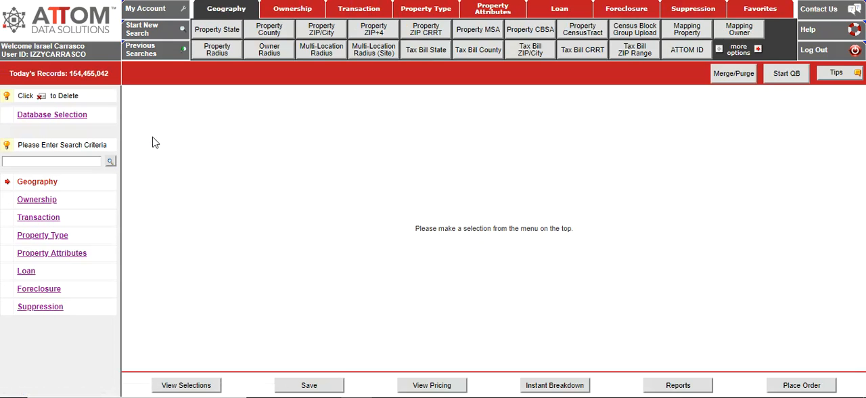
pyautogui.click(273, 32)
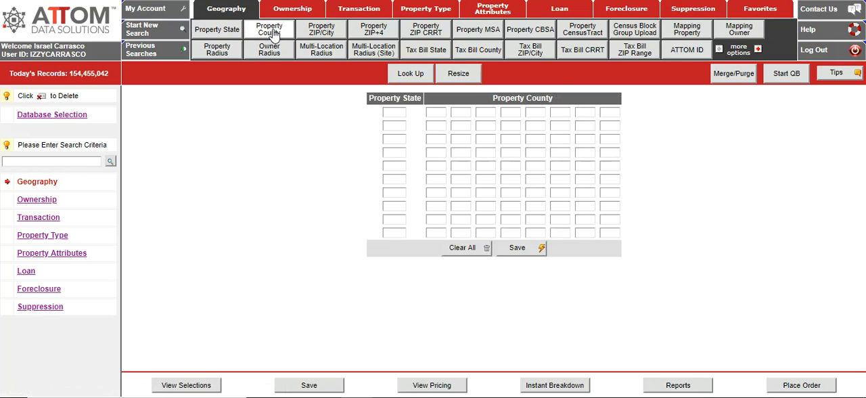
pyautogui.click(408, 76)
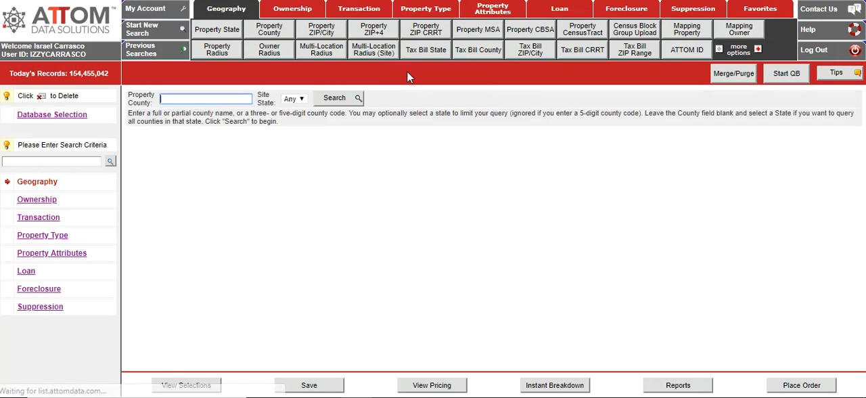
pyautogui.click(303, 101)
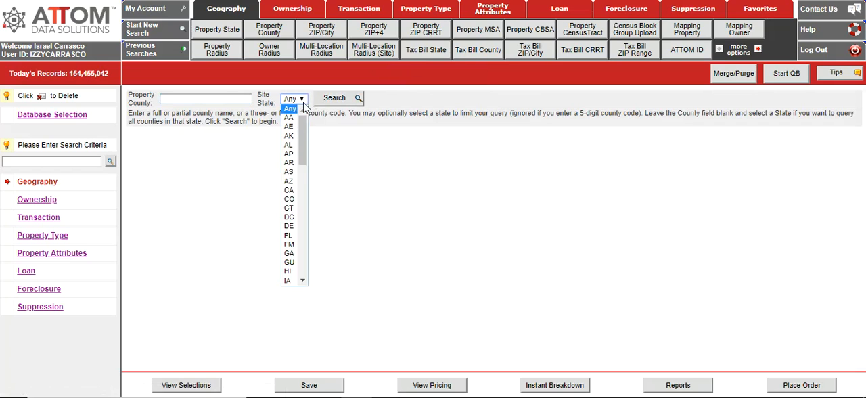
pyautogui.click(289, 192)
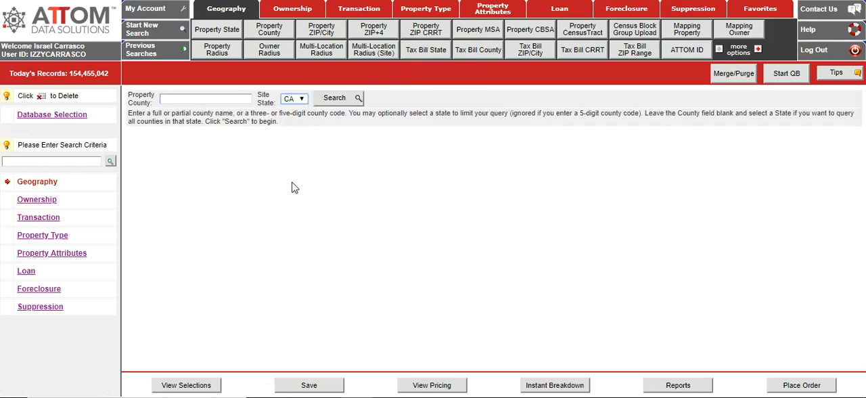
pyautogui.click(337, 102)
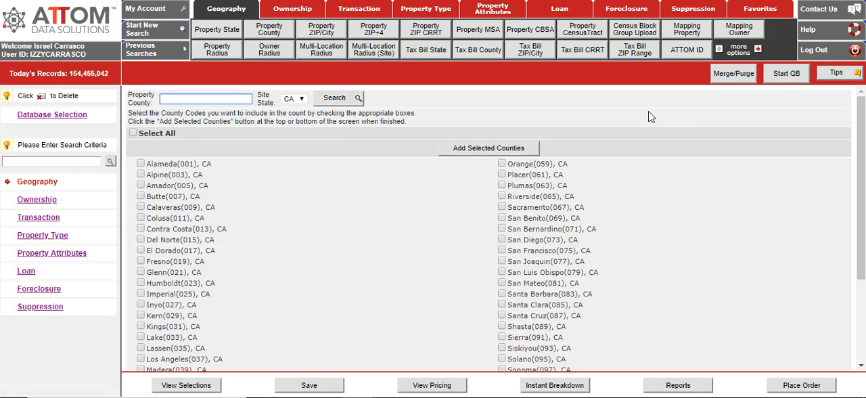
# Step: Add Orange (059), CA as the property county and recalculate the record count
pyautogui.click(501, 165)
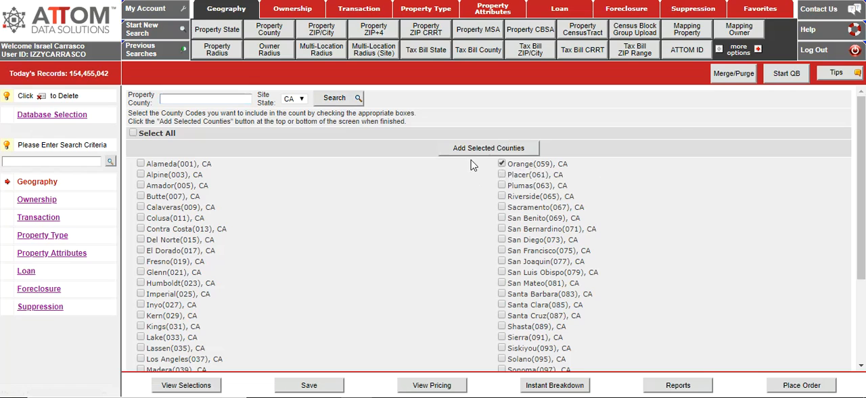
pyautogui.click(478, 151)
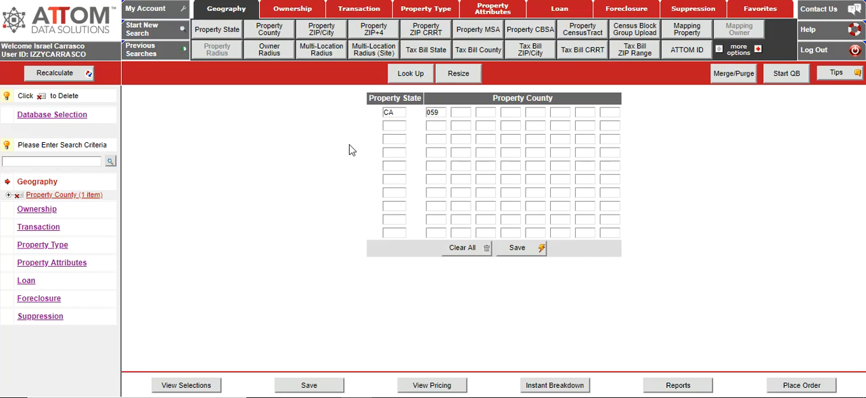
pyautogui.click(58, 77)
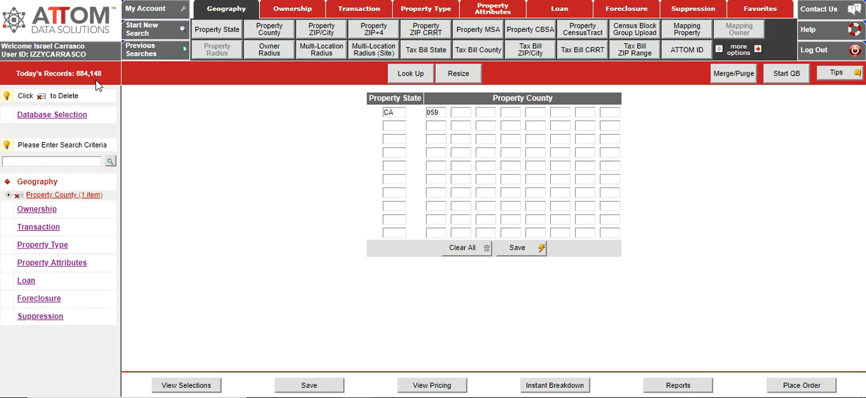
# Step: Restrict the standardized property use to Single Family Residence and Single Family Residential, and recalculate the record count
pyautogui.click(430, 10)
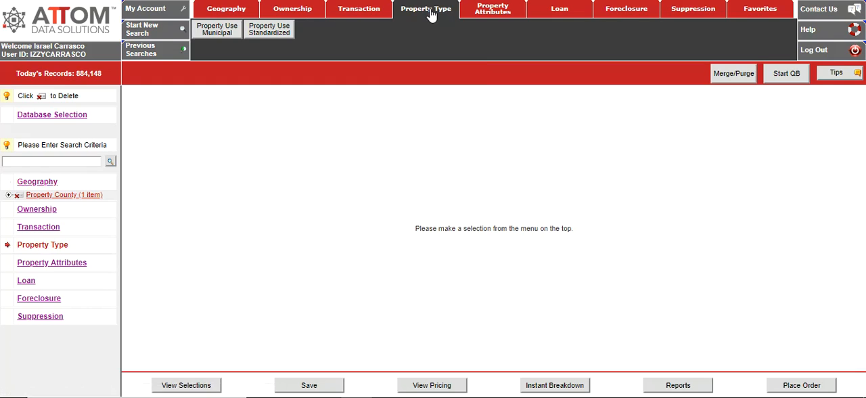
pyautogui.click(276, 35)
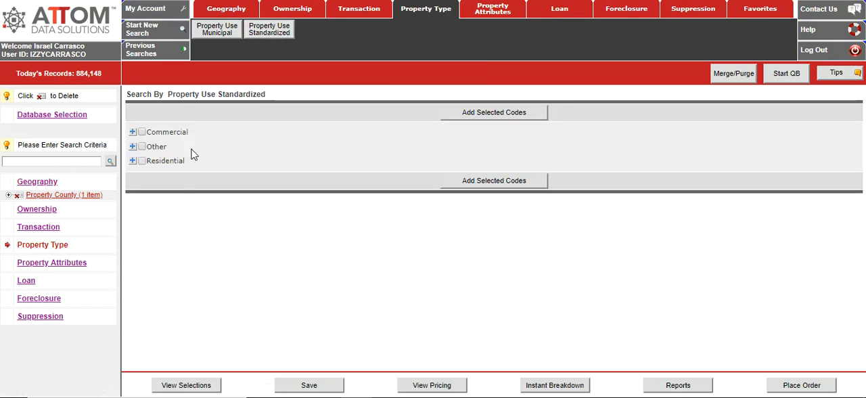
pyautogui.click(133, 163)
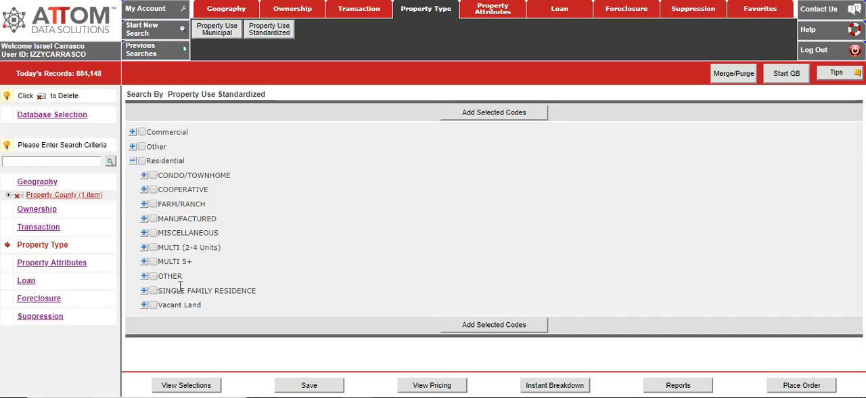
pyautogui.click(144, 291)
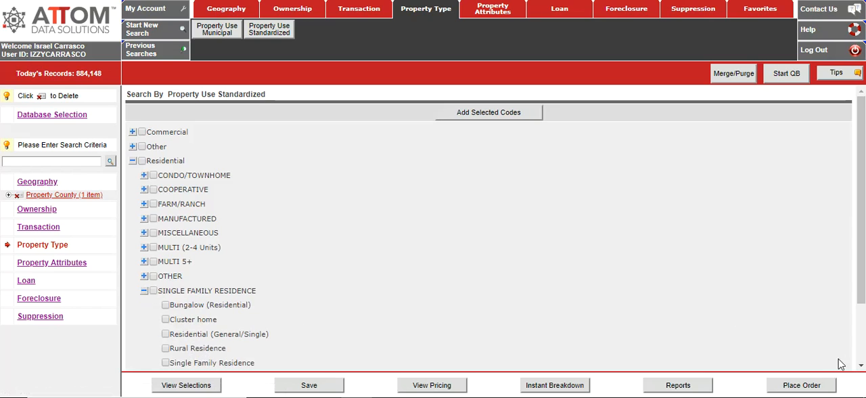
pyautogui.scroll(-1, 857, 367)
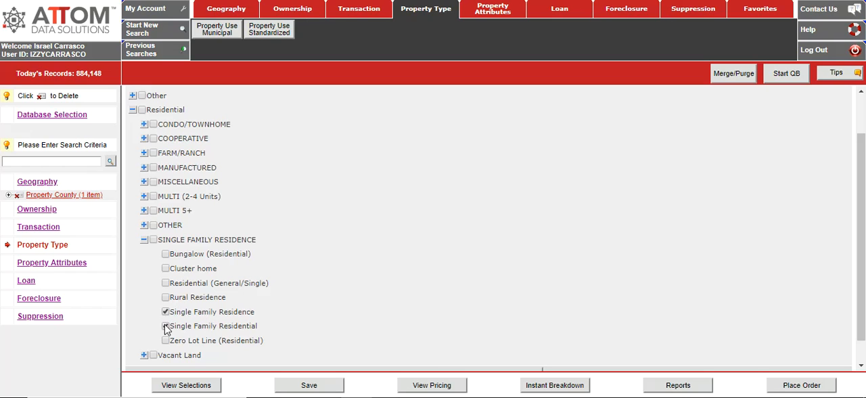
pyautogui.click(165, 326)
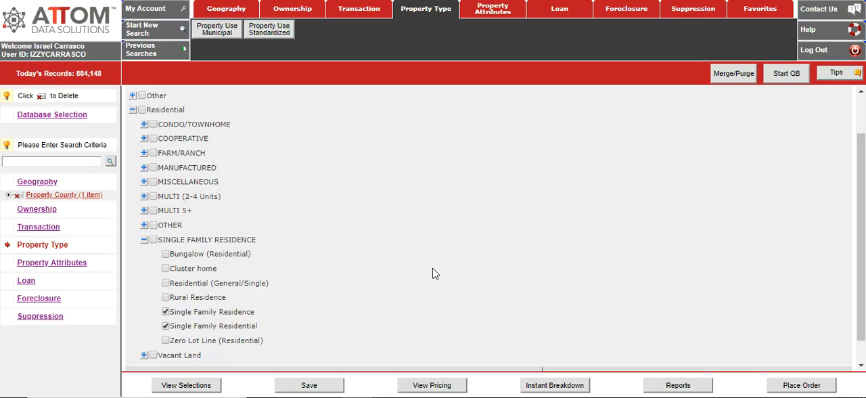
pyautogui.click(861, 356)
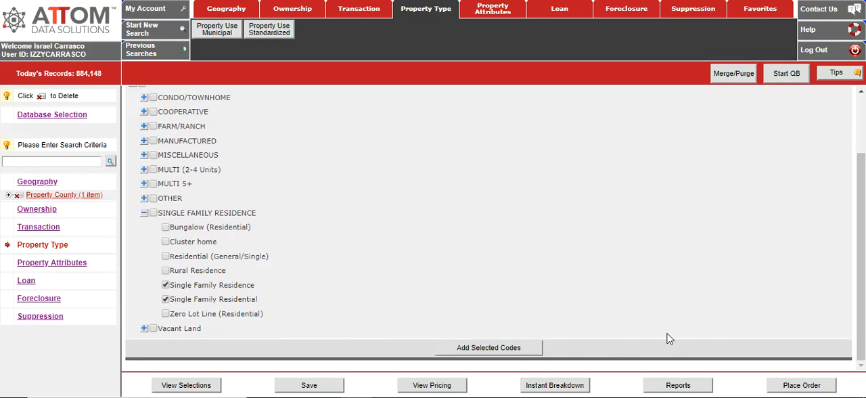
pyautogui.click(488, 348)
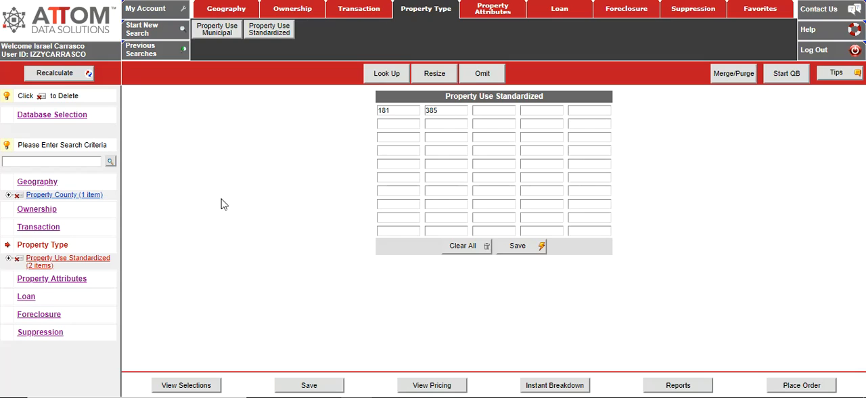
pyautogui.click(61, 76)
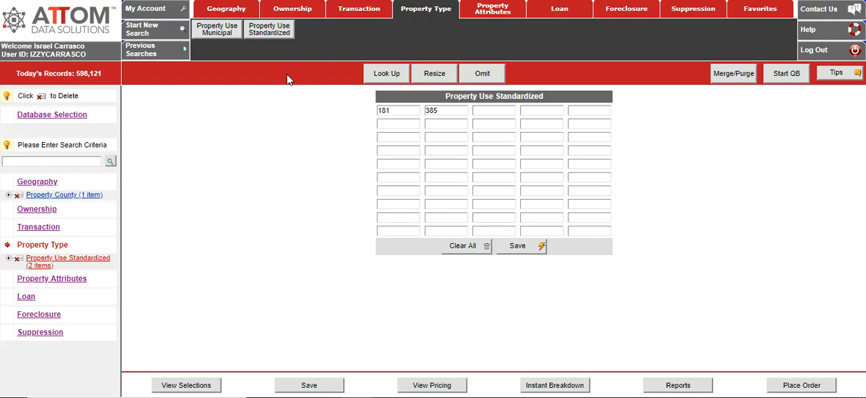
# Step: Filter ownership by Status Owner Occupied Flag with No and Unknown or not provided, and recalculate the record count
pyautogui.click(301, 15)
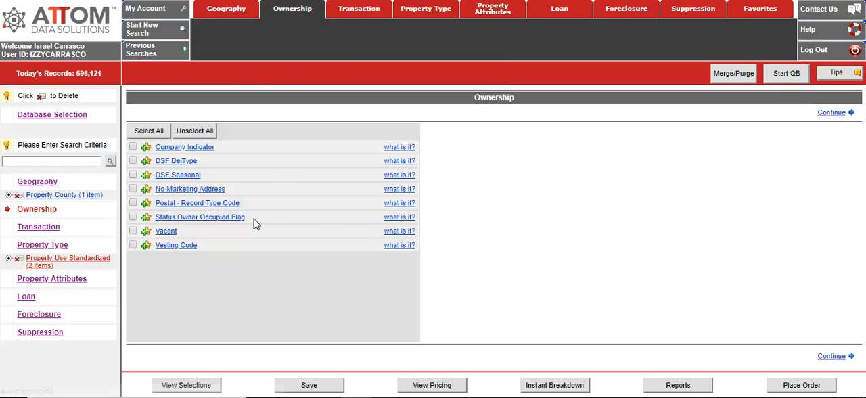
pyautogui.click(220, 221)
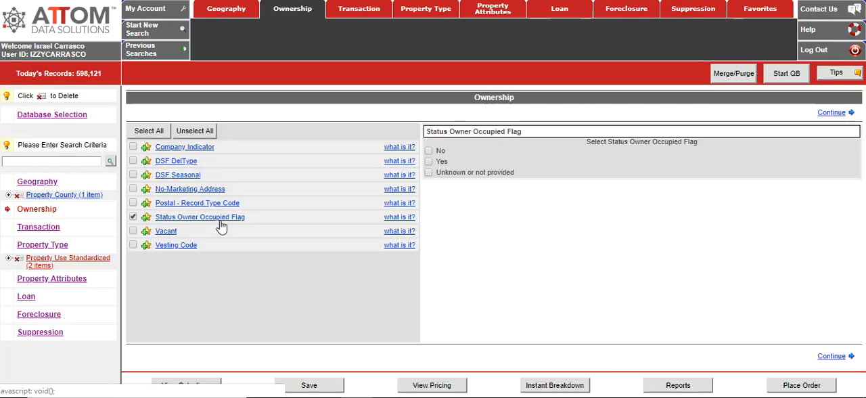
pyautogui.click(428, 150)
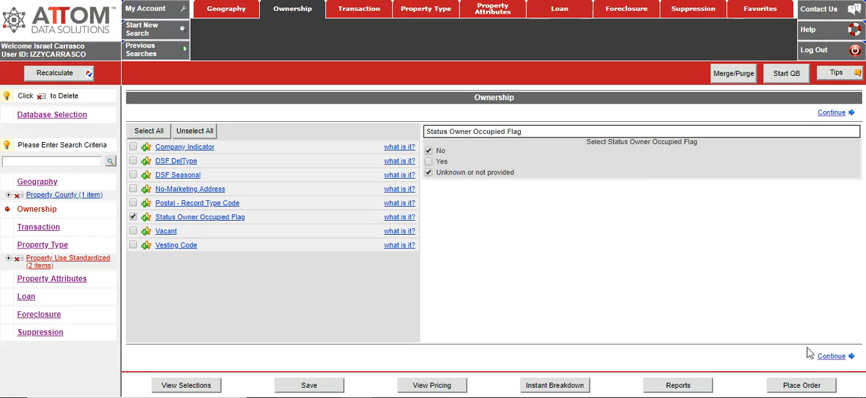
pyautogui.click(51, 73)
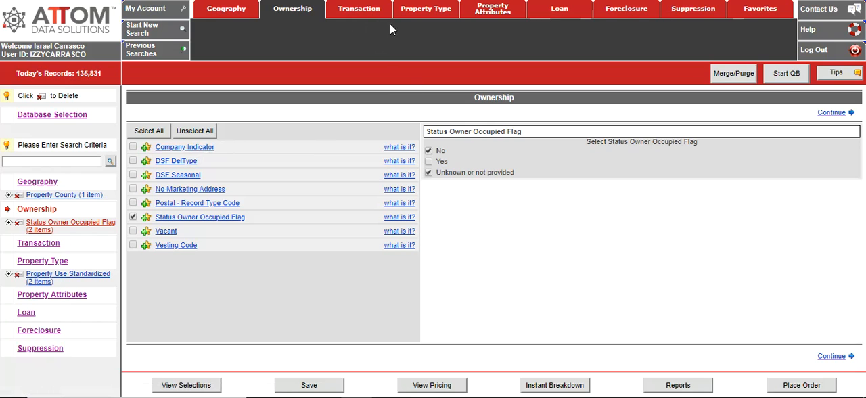
# Step: Add an LTV range from 0 to 70 to the transaction criteria and recalculate the record count
pyautogui.click(369, 17)
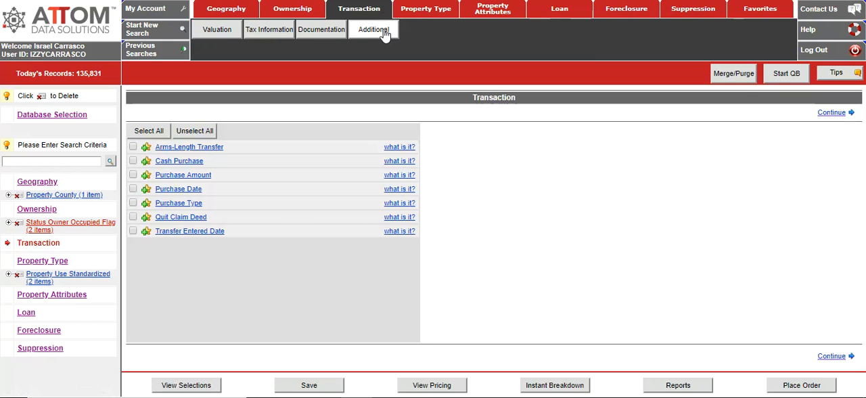
pyautogui.click(384, 31)
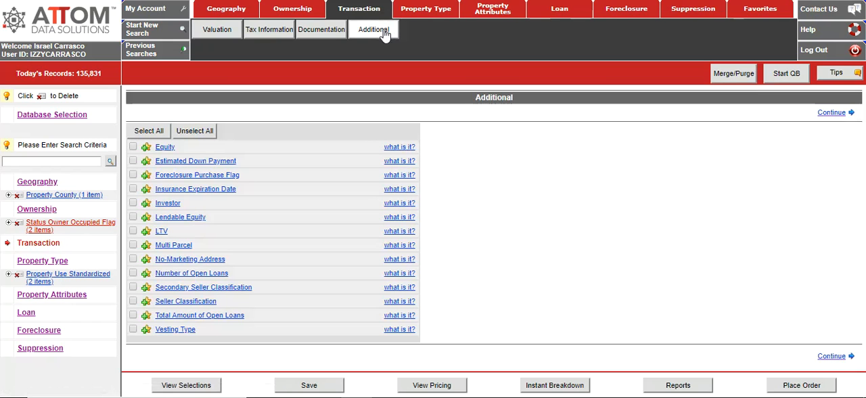
pyautogui.click(161, 231)
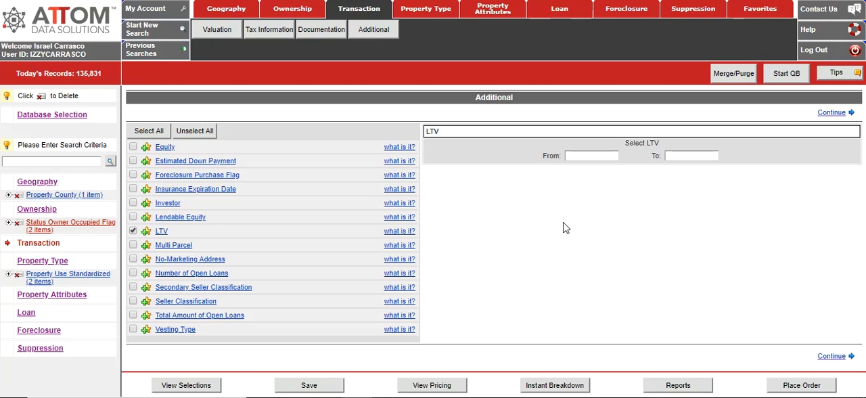
pyautogui.click(593, 155)
pyautogui.write('0')
pyautogui.click(700, 156)
pyautogui.write('70')
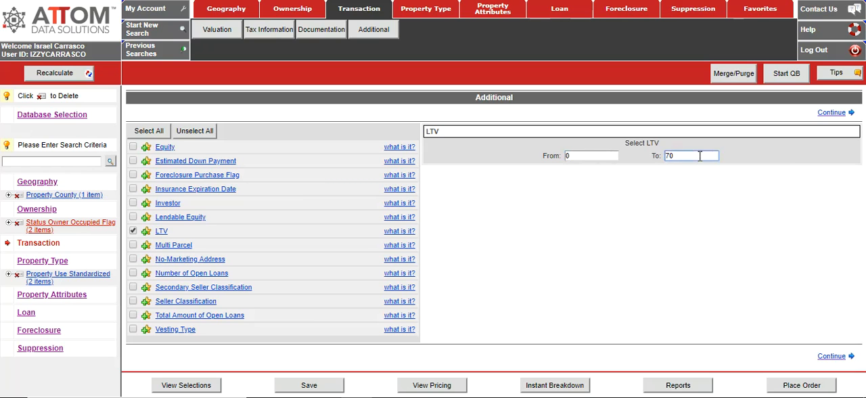
pyautogui.click(832, 357)
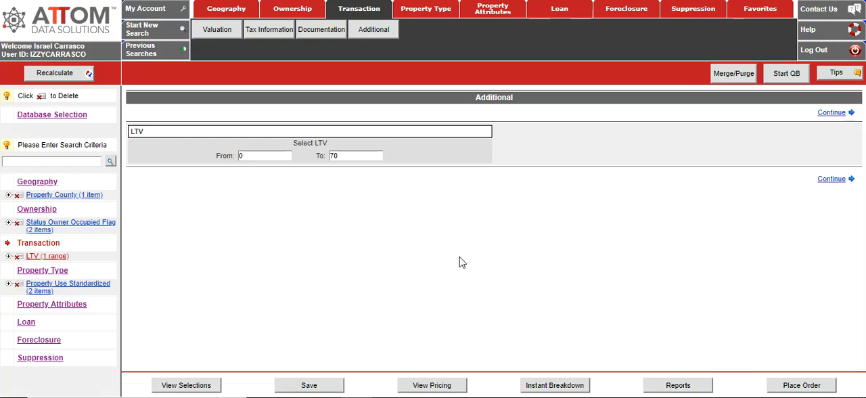
pyautogui.click(54, 73)
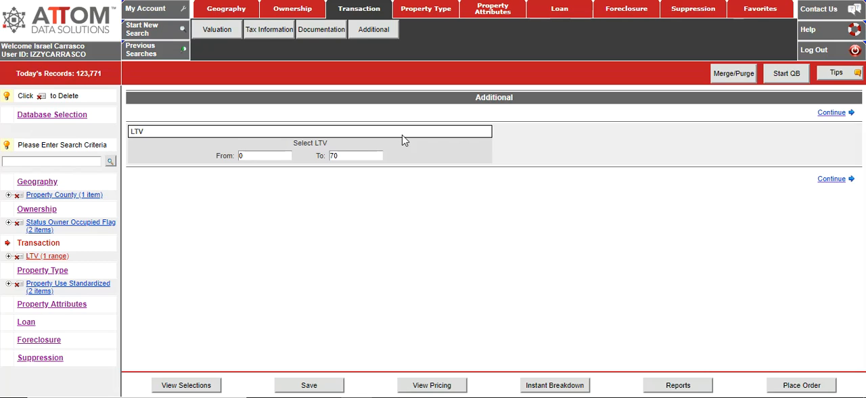
# Step: Save the search and open the list of previous search activity
pyautogui.click(323, 387)
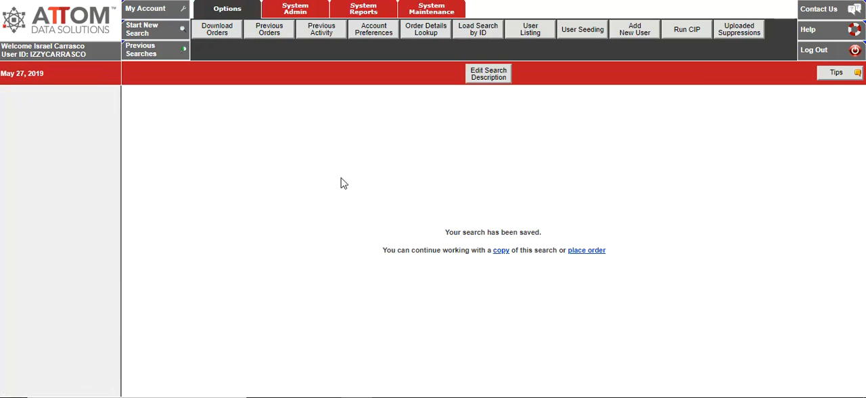
pyautogui.click(325, 39)
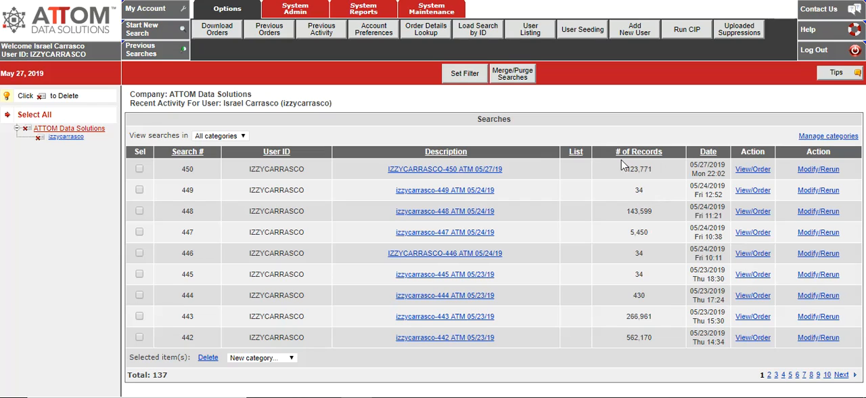
# Step: Rename search 450 by replacing the user ID in its description with "OC cnty absentee w eq" and submit it
pyautogui.moveTo(448, 175)
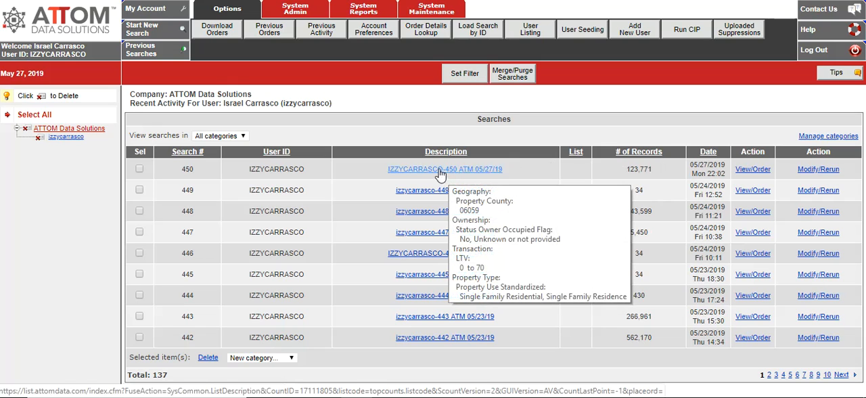
pyautogui.click(440, 173)
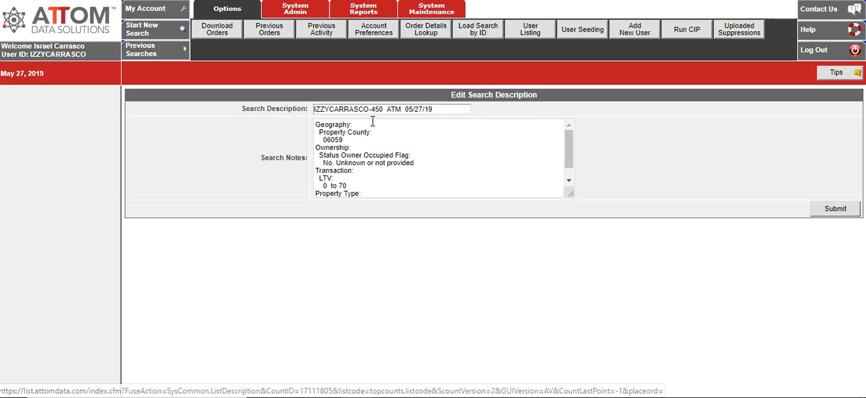
pyautogui.moveTo(373, 108); pyautogui.dragTo(308, 106)
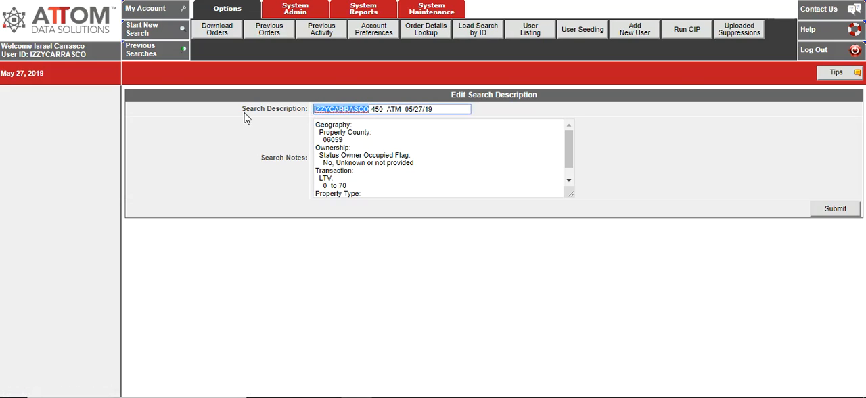
pyautogui.write('OC ')
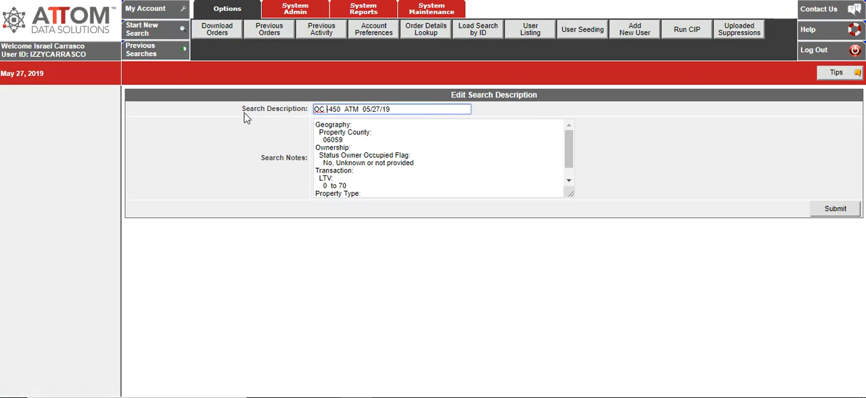
pyautogui.write('cnty ')
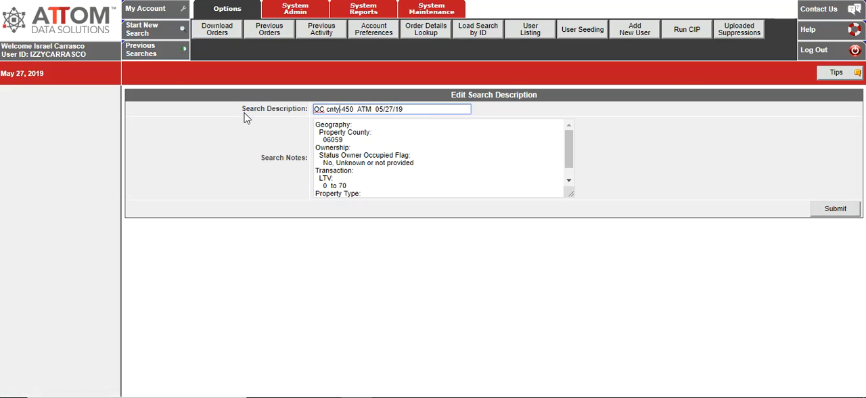
pyautogui.write('abse')
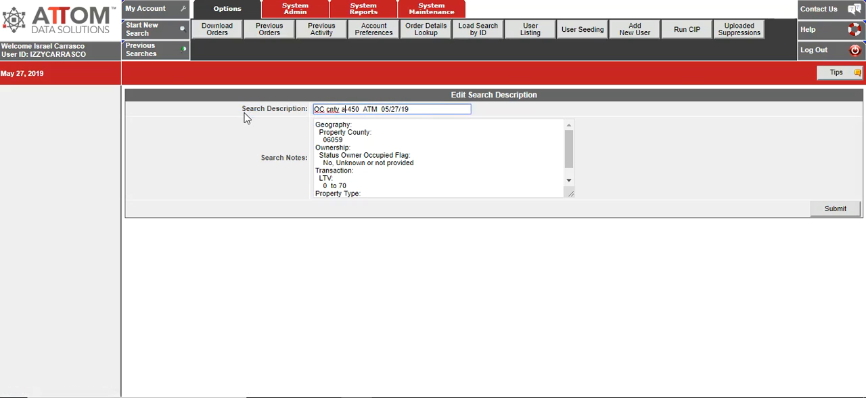
pyautogui.write('ntee w')
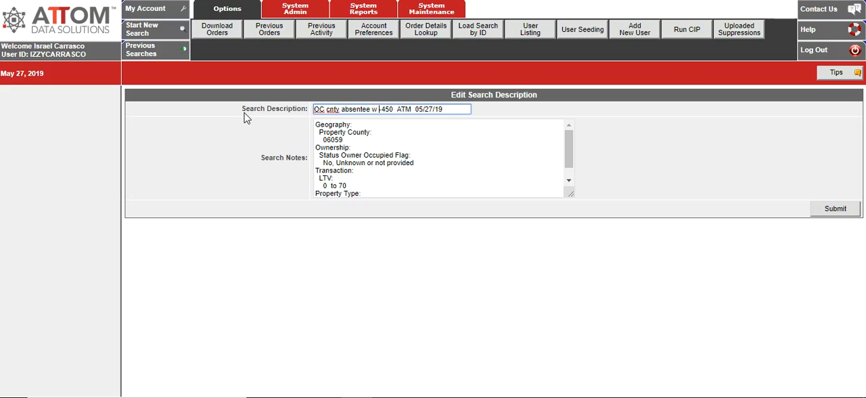
pyautogui.write(' eq')
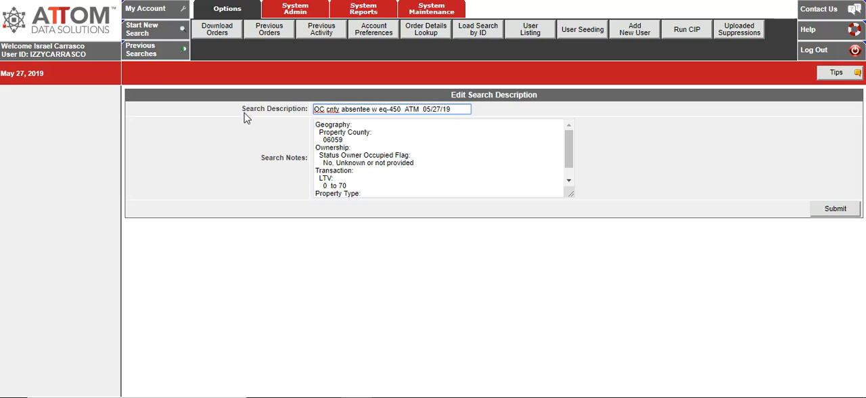
pyautogui.click(829, 214)
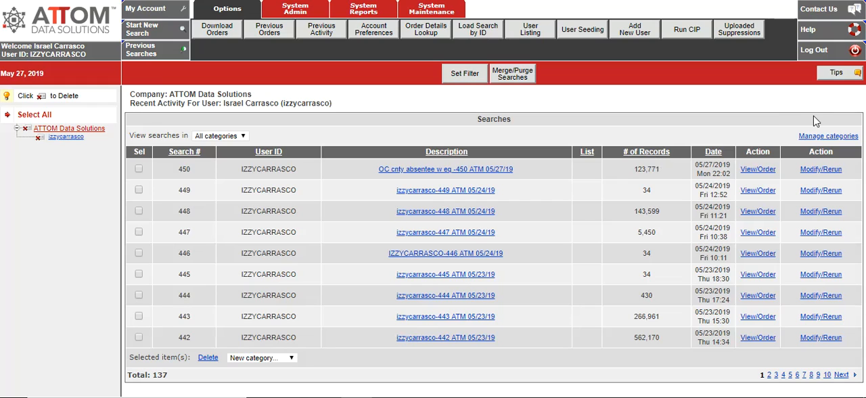
# Step: Reopen the renamed search for modification, start placing an order from it, and limit the order to 1000 records
pyautogui.click(822, 170)
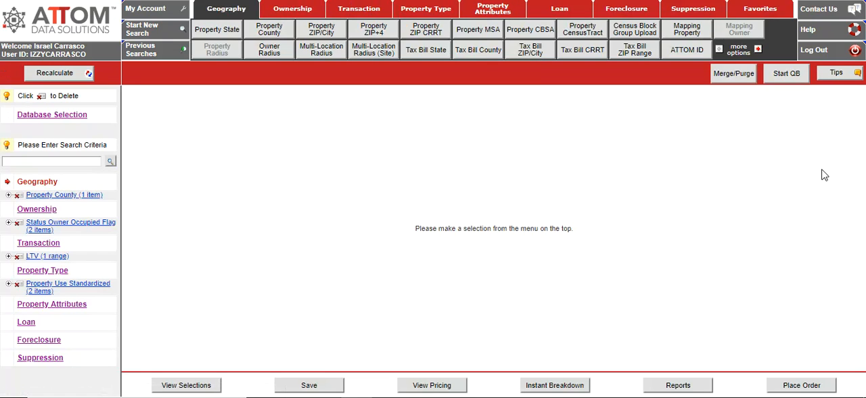
pyautogui.click(792, 386)
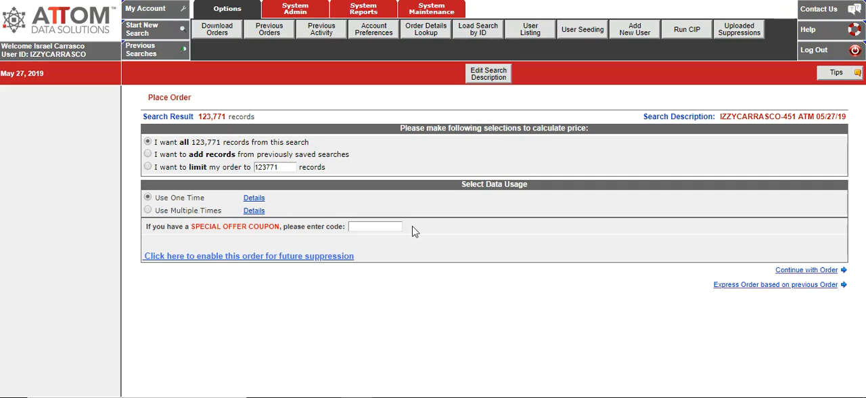
pyautogui.click(148, 168)
pyautogui.click(286, 170)
pyautogui.moveTo(285, 170); pyautogui.dragTo(233, 167)
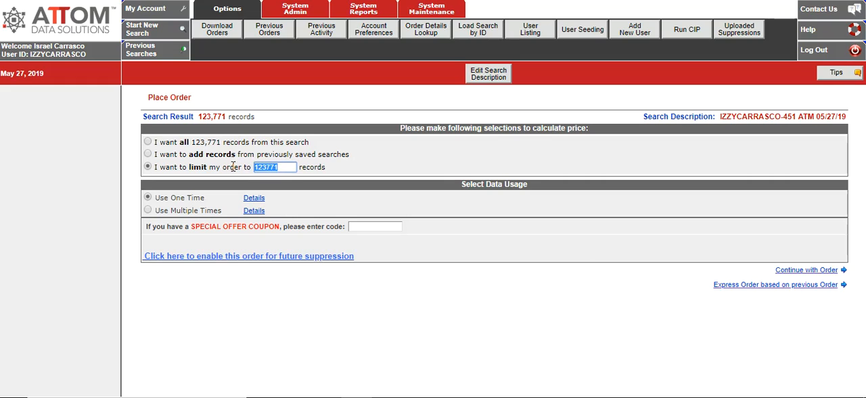
pyautogui.write('1000')
pyautogui.click(497, 274)
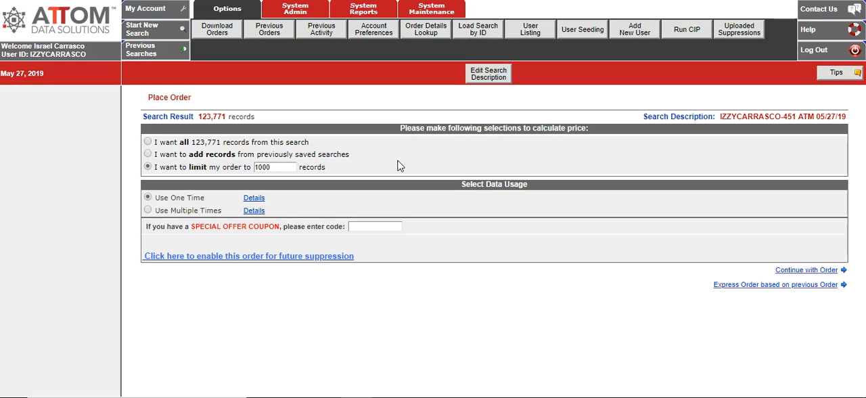
# Step: Enable the order for future suppression, continue with it, and open the layout options for Internet Delivery
pyautogui.click(266, 260)
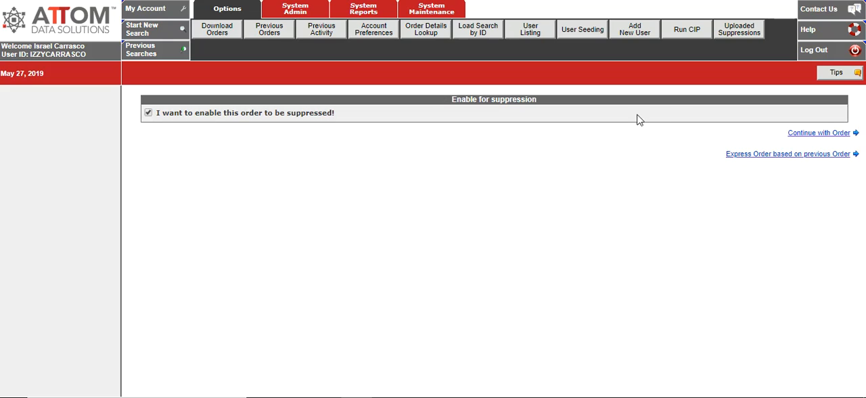
pyautogui.click(838, 139)
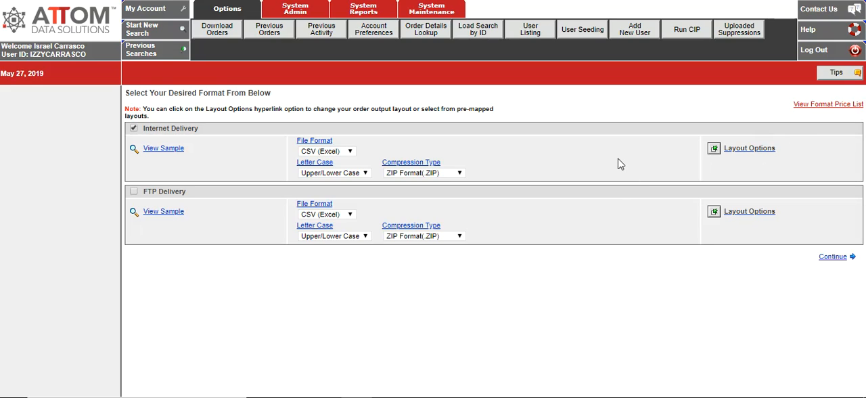
pyautogui.click(750, 150)
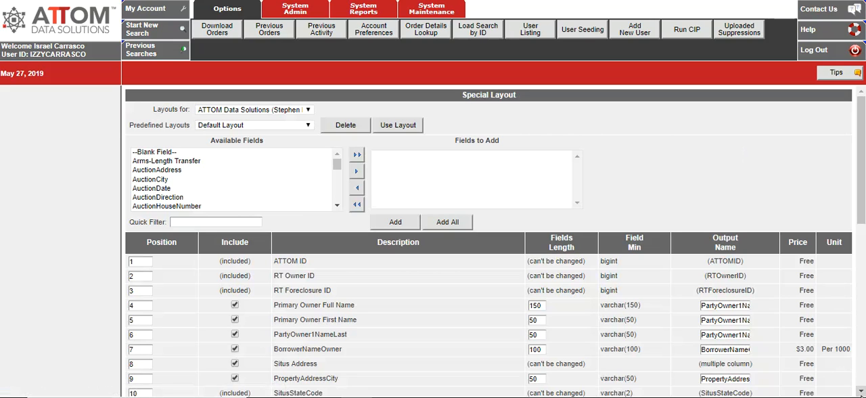
# Step: Review the fields, lengths, output names and prices included in the Default Layout down to its save options
pyautogui.scroll(-1, 496, 241)
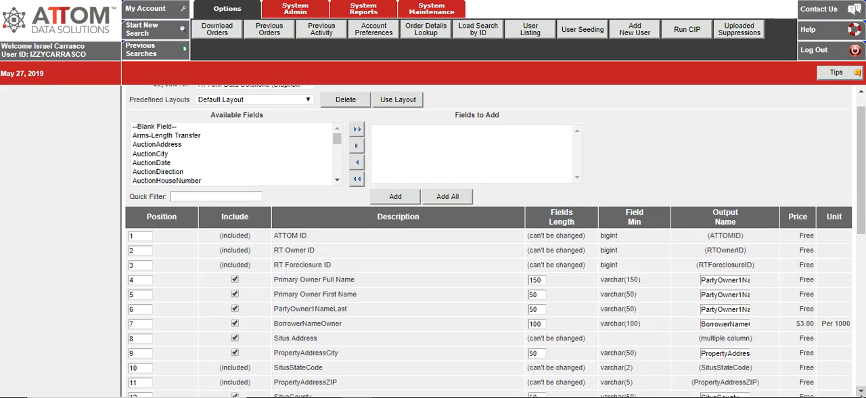
pyautogui.scroll(-2, 496, 241)
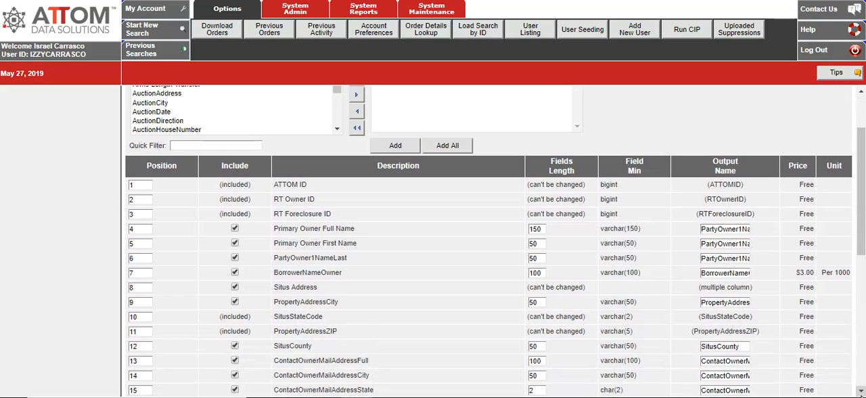
pyautogui.scroll(-1, 495, 241)
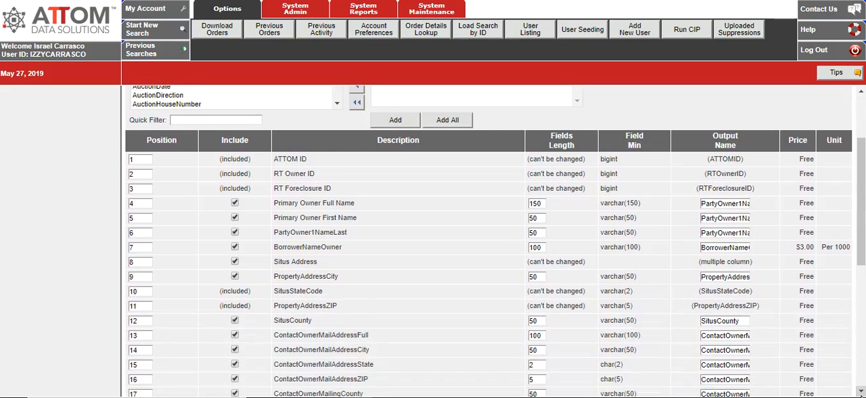
pyautogui.scroll(-1, 540, 328)
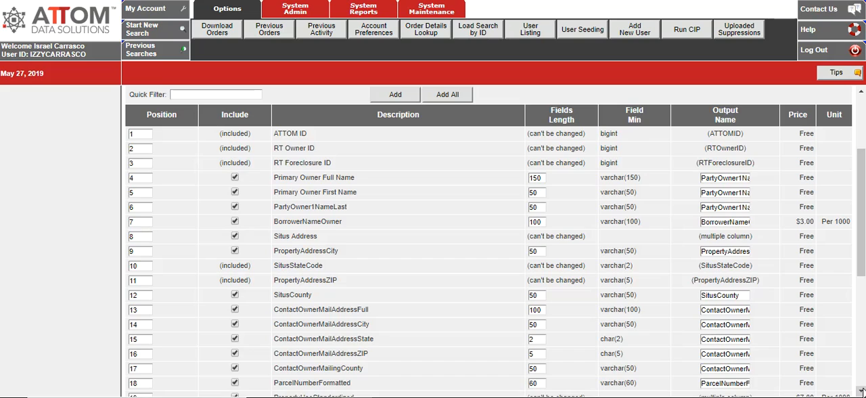
pyautogui.click(861, 392)
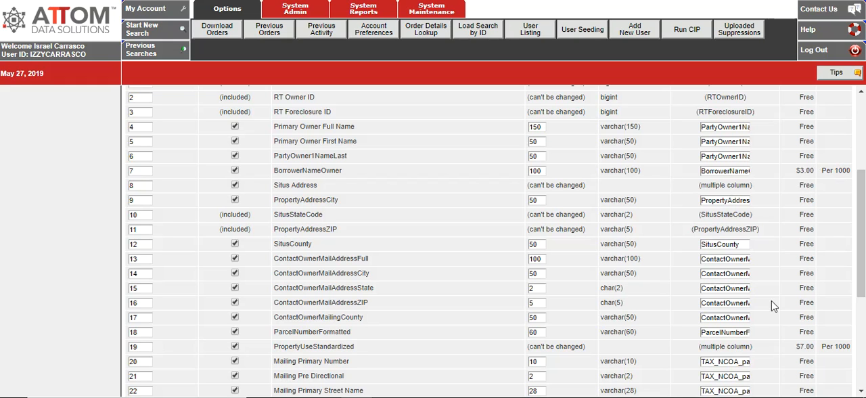
pyautogui.click(861, 393)
pyautogui.click(861, 392)
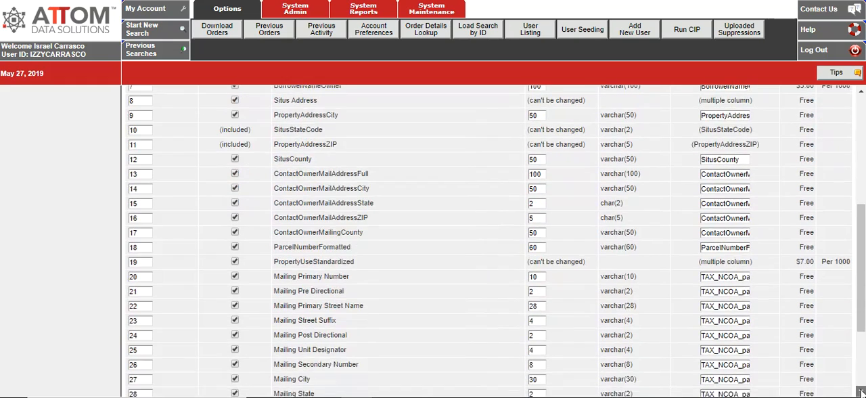
pyautogui.click(862, 393)
pyautogui.click(862, 393)
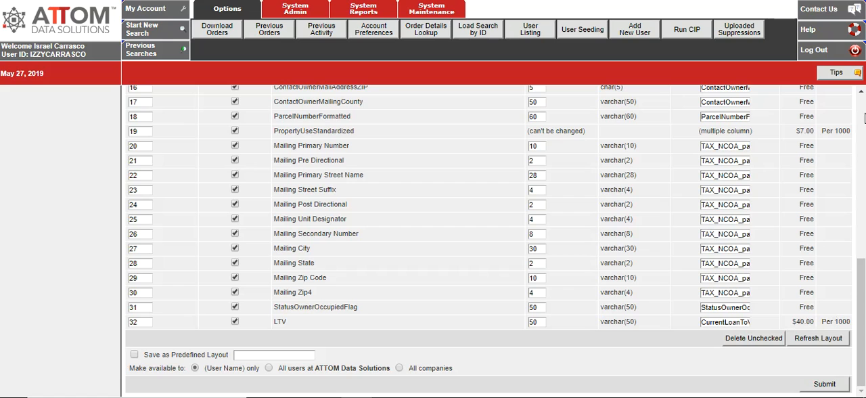
pyautogui.scroll(6, 864, 119)
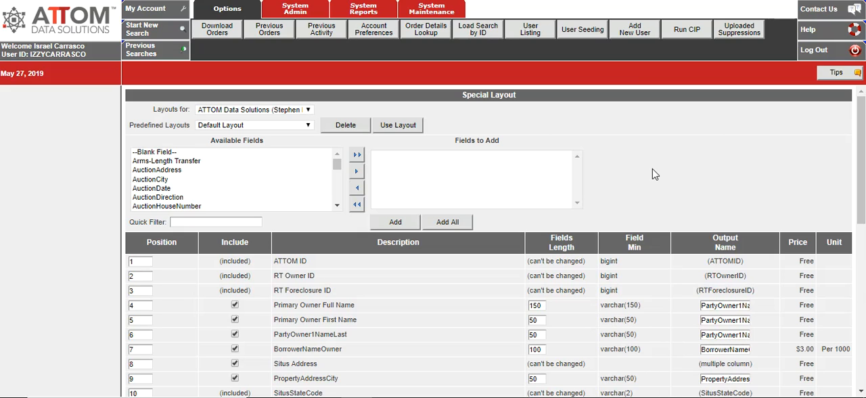
# Step: Browse the available fields from the auction entries through to the vesting entries at the end
pyautogui.click(337, 206)
pyautogui.click(337, 207)
pyautogui.click(337, 206)
pyautogui.click(337, 207)
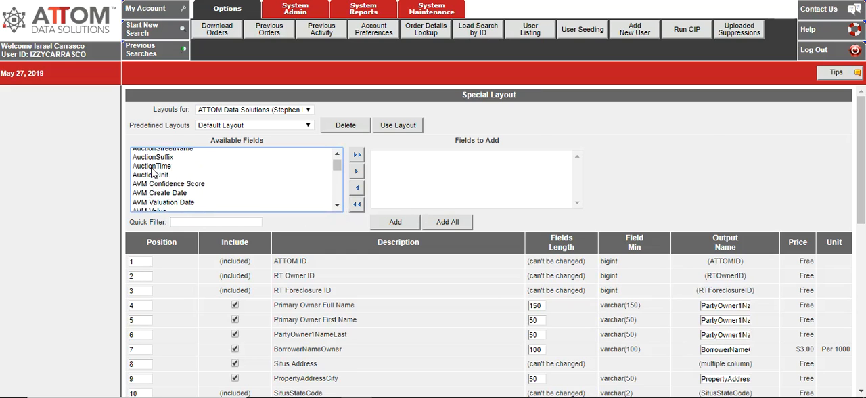
pyautogui.click(162, 174)
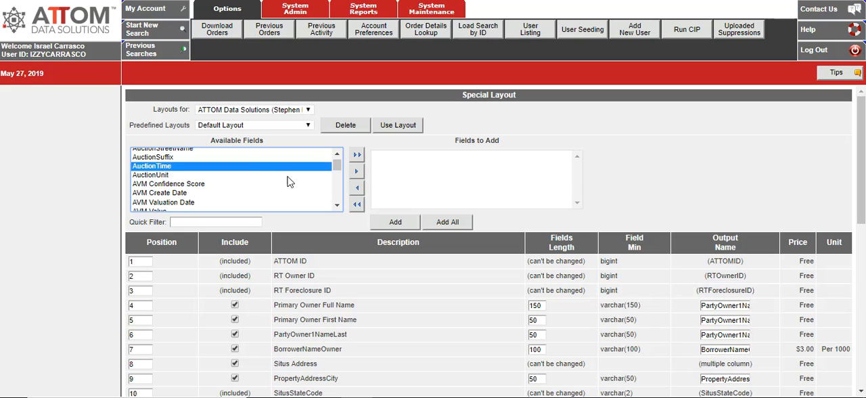
pyautogui.click(337, 206)
pyautogui.click(337, 207)
pyautogui.click(337, 208)
pyautogui.click(337, 207)
pyautogui.click(337, 207)
pyautogui.click(337, 207)
pyautogui.click(338, 207)
pyautogui.click(337, 207)
pyautogui.click(337, 207)
pyautogui.click(337, 208)
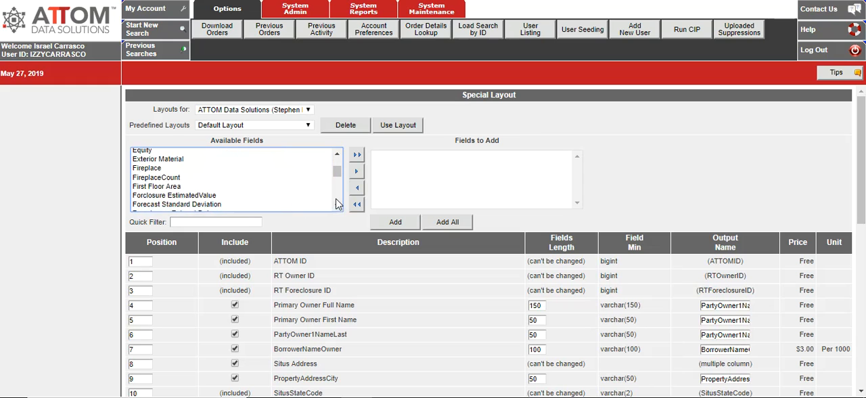
pyautogui.click(337, 196)
pyautogui.click(337, 199)
pyautogui.click(337, 200)
pyautogui.click(337, 200)
pyautogui.click(337, 199)
pyautogui.click(337, 200)
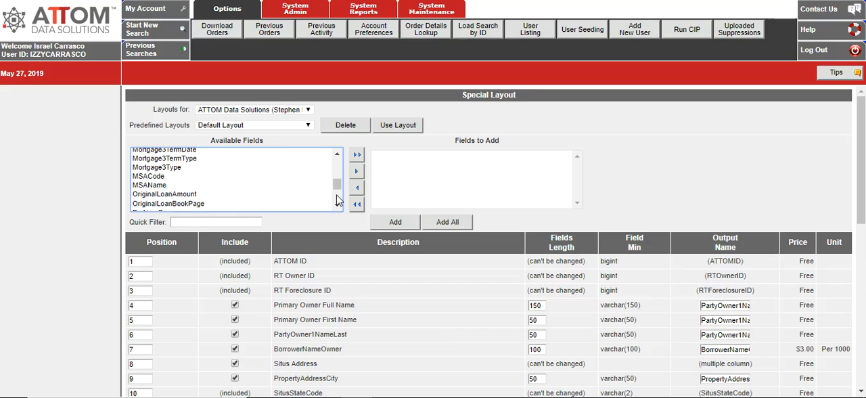
pyautogui.click(337, 200)
pyautogui.click(337, 199)
pyautogui.click(337, 200)
pyautogui.click(337, 200)
pyautogui.click(337, 200)
pyautogui.click(337, 200)
pyautogui.click(337, 200)
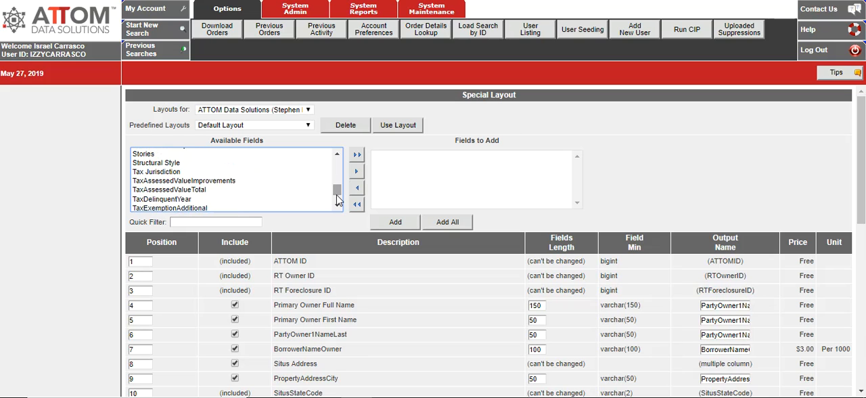
pyautogui.click(337, 200)
pyautogui.click(337, 201)
pyautogui.click(337, 203)
pyautogui.click(336, 203)
pyautogui.click(336, 204)
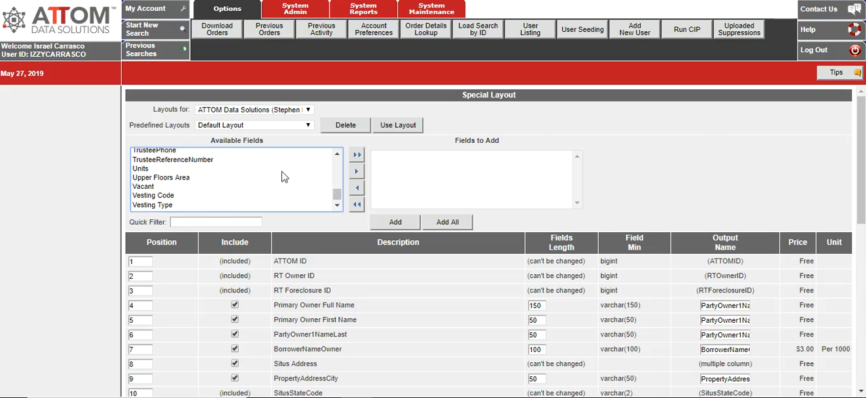
# Step: Move the Vesting Type field from the available fields into the fields to add
pyautogui.click(156, 205)
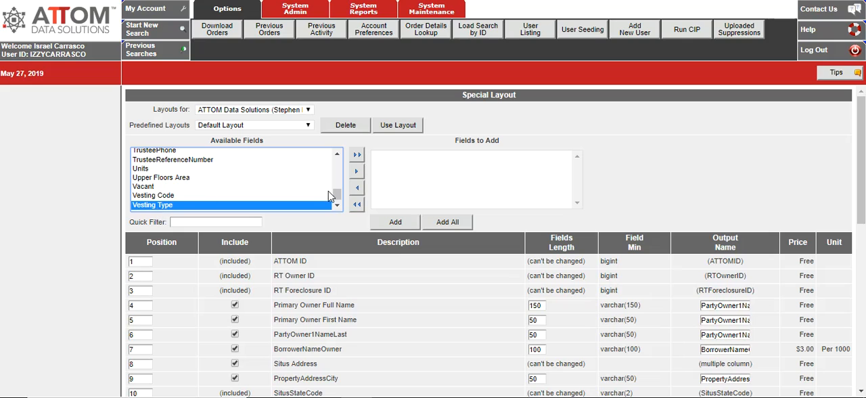
pyautogui.click(356, 171)
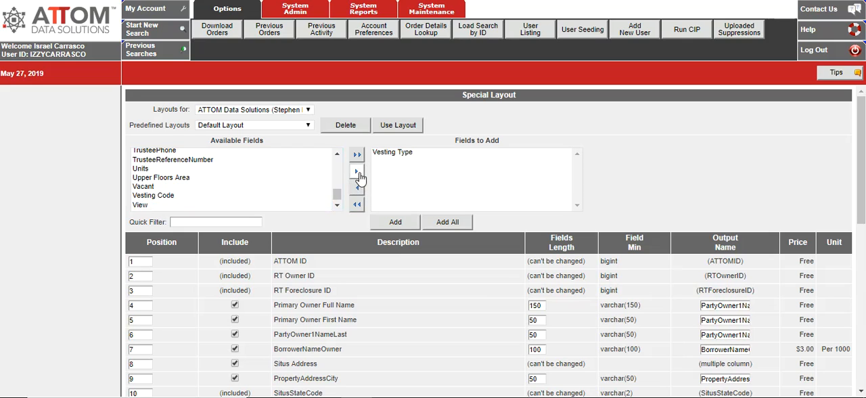
pyautogui.click(407, 154)
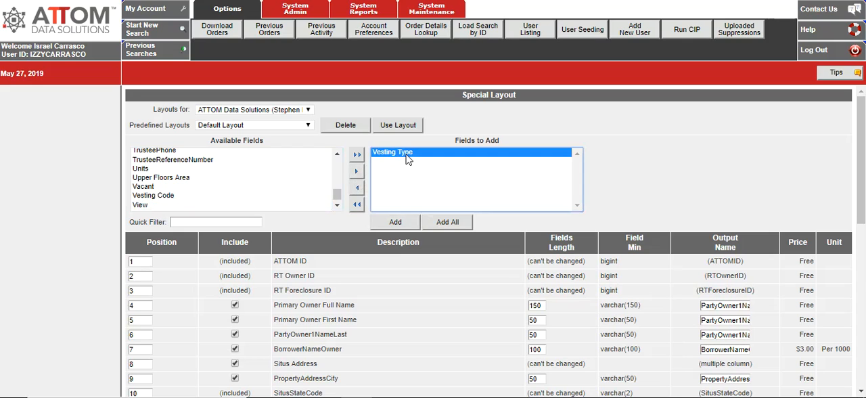
pyautogui.click(357, 173)
# Step: Find the Rooms field among the available fields and move it into the fields to add
pyautogui.click(337, 163)
pyautogui.click(337, 163)
pyautogui.click(336, 164)
pyautogui.click(336, 163)
pyautogui.click(336, 163)
pyautogui.click(337, 163)
pyautogui.click(336, 164)
pyautogui.click(336, 167)
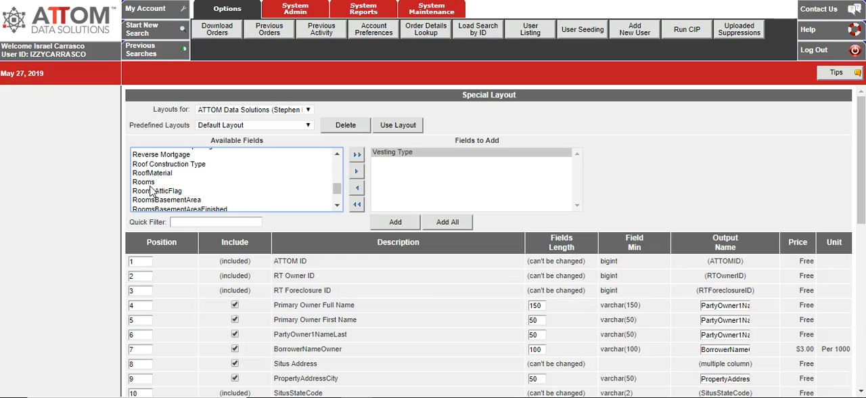
pyautogui.click(151, 185)
pyautogui.click(357, 171)
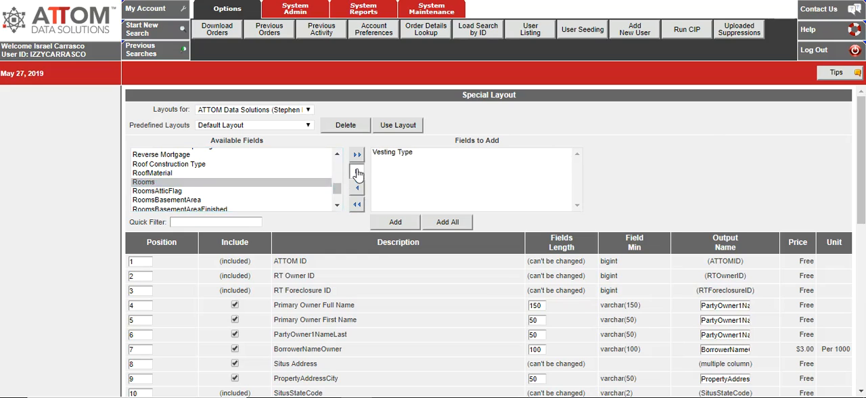
# Step: Return Vesting Type from the fields to add to the available fields, and add only Rooms to the output layout
pyautogui.click(414, 156)
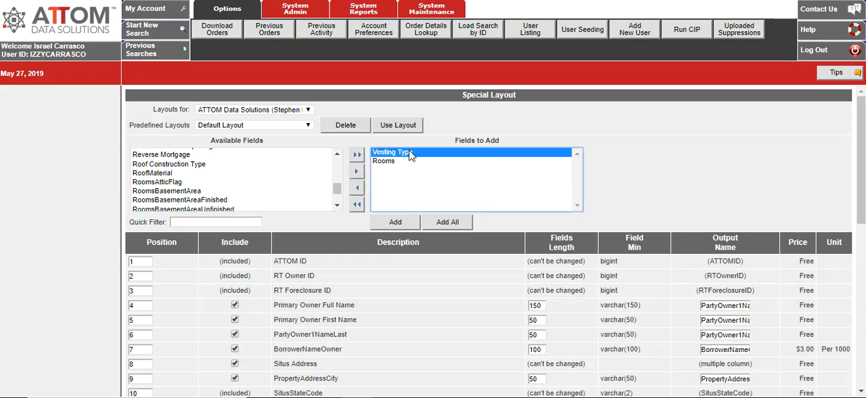
pyautogui.click(359, 191)
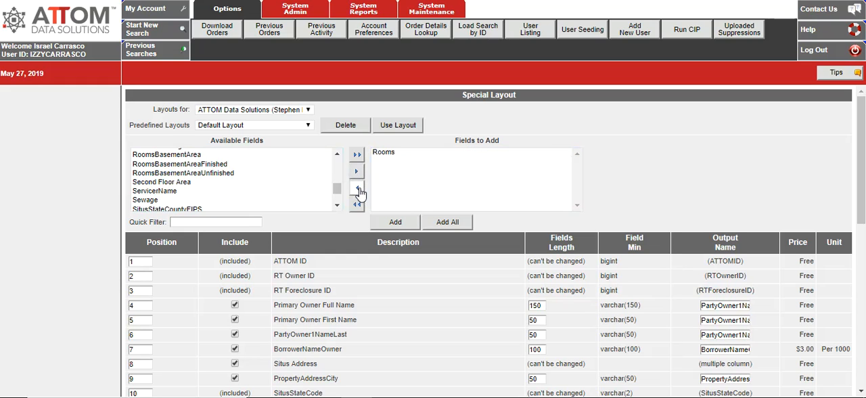
pyautogui.click(392, 153)
pyautogui.click(401, 225)
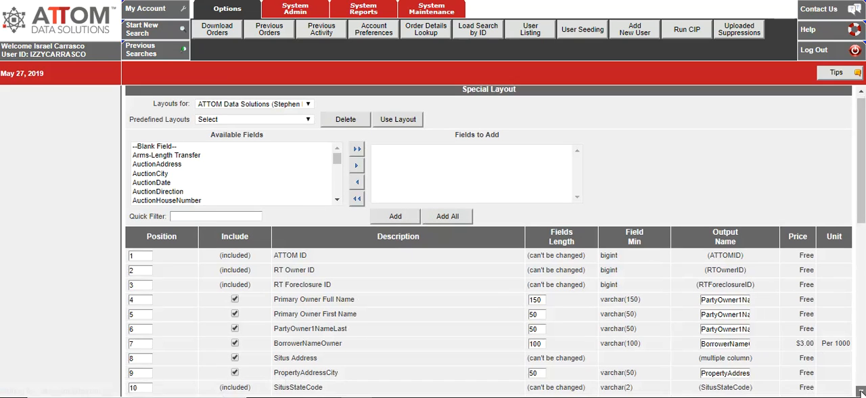
# Step: Save the layout as a predefined layout named Rooms, available to the own user name only, and submit it
pyautogui.scroll(-5, 861, 393)
pyautogui.scroll(-1, 860, 393)
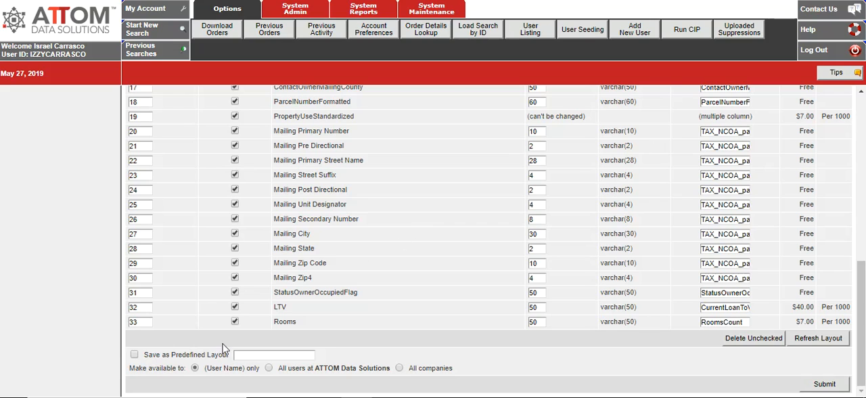
pyautogui.click(134, 356)
pyautogui.click(258, 354)
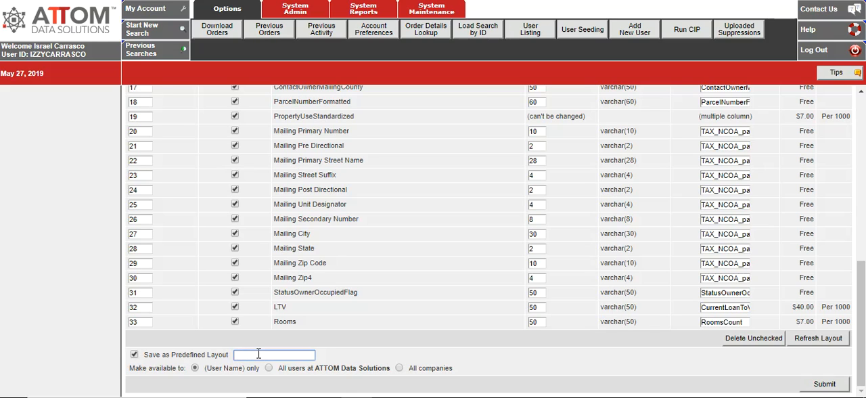
pyautogui.write('Rooms')
pyautogui.click(825, 391)
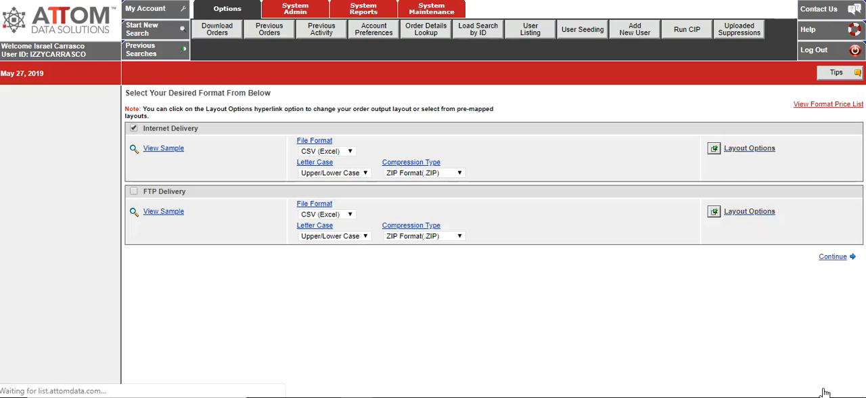
# Step: Check the predefined layouts for Rooms in the Internet Delivery layout options, submit that layout and continue to the order summary
pyautogui.click(755, 156)
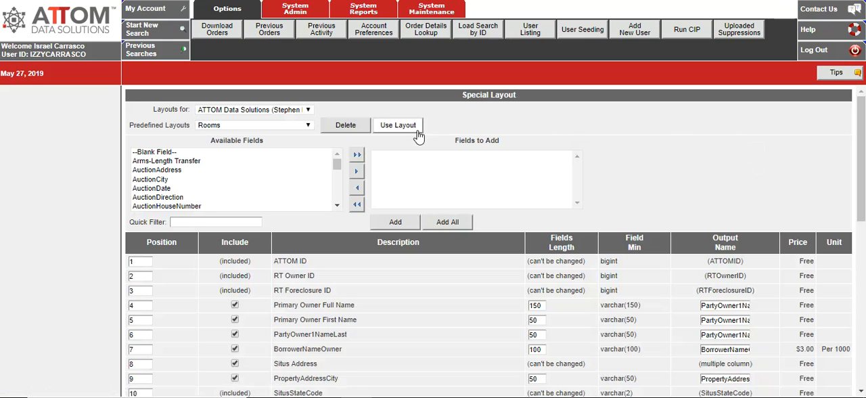
pyautogui.click(309, 128)
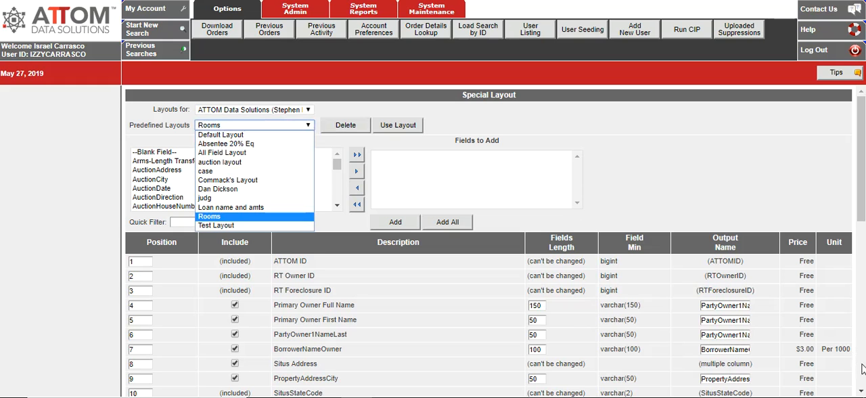
pyautogui.scroll(-6, 862, 383)
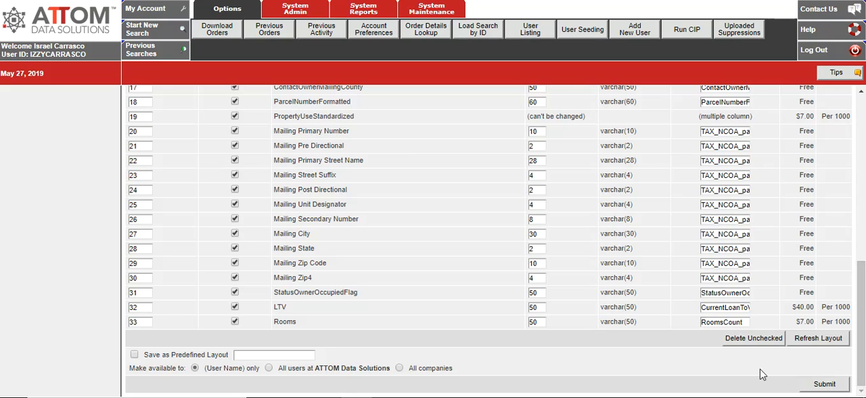
pyautogui.click(823, 386)
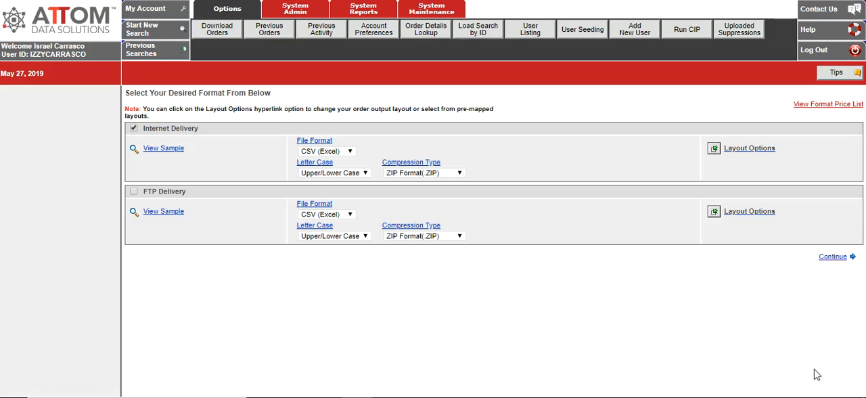
pyautogui.click(834, 263)
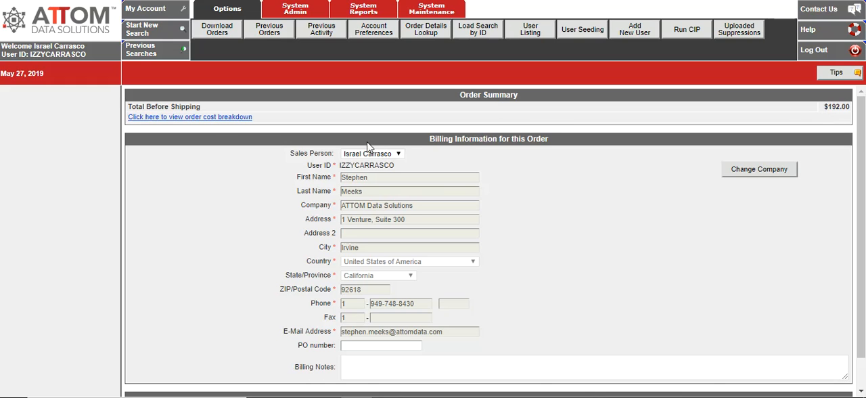
# Step: Review the order cost breakdown from the base price to the total before shipping, and close it
pyautogui.click(210, 119)
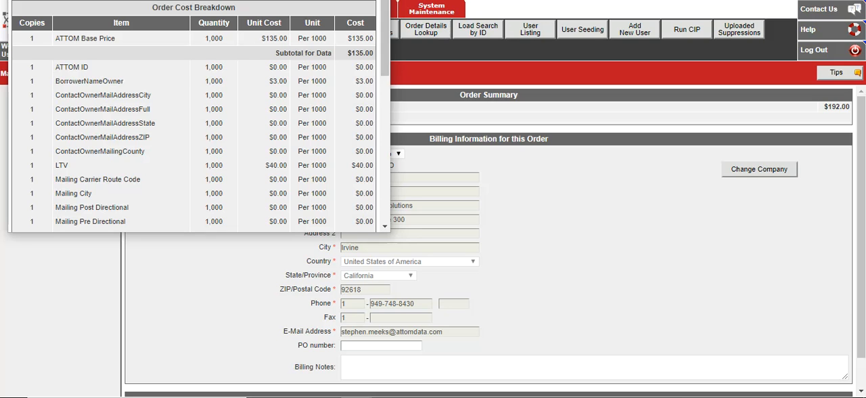
pyautogui.click(344, 0)
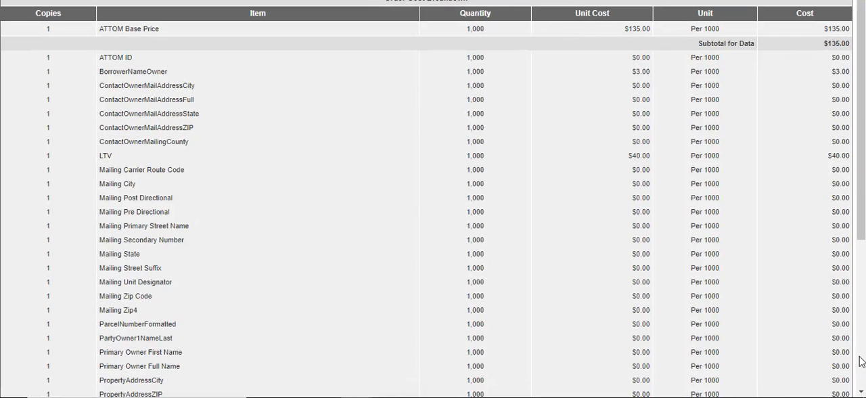
pyautogui.scroll(-4, 861, 362)
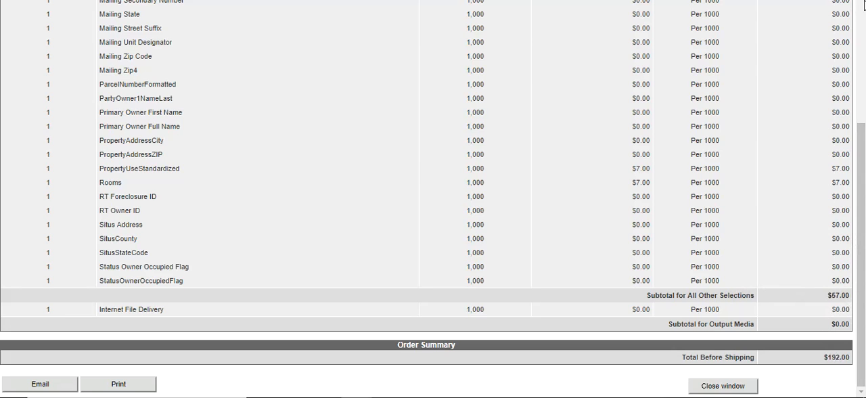
pyautogui.scroll(4, 863, 5)
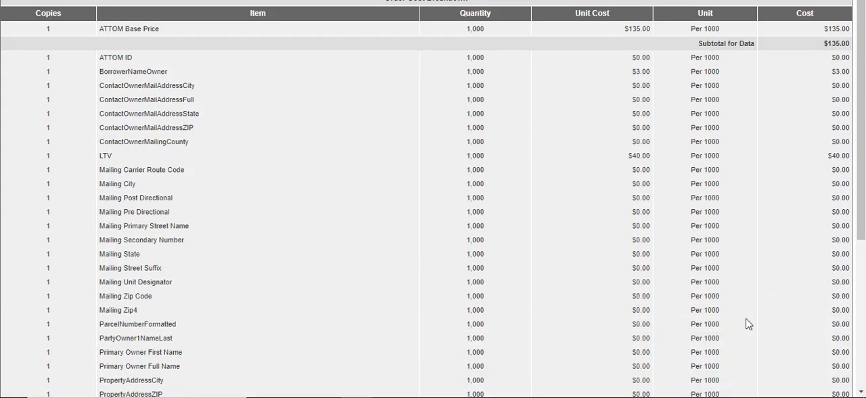
pyautogui.click(862, 374)
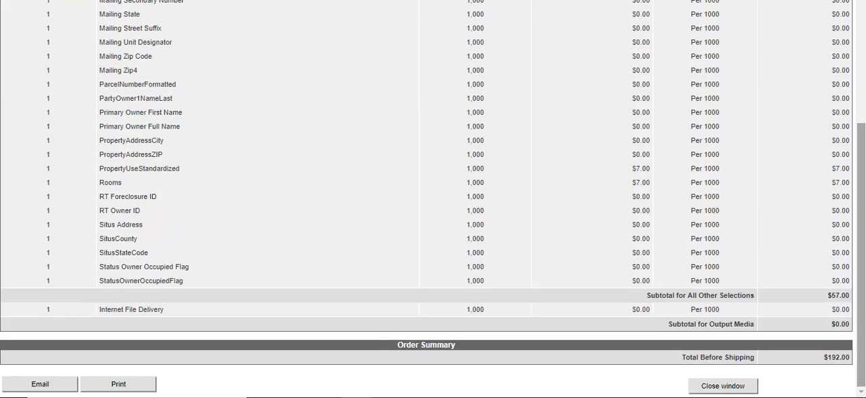
pyautogui.click(723, 386)
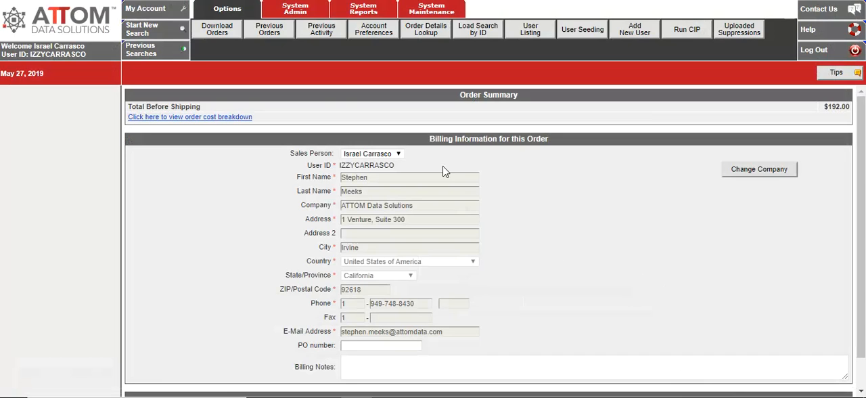
# Step: Leave the order without placing it, discarding the entered data, and view the searches in the previous activity
pyautogui.click(316, 39)
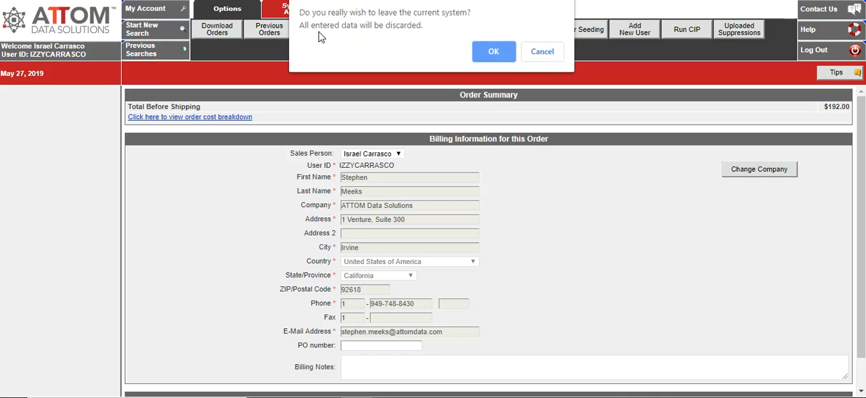
pyautogui.click(492, 52)
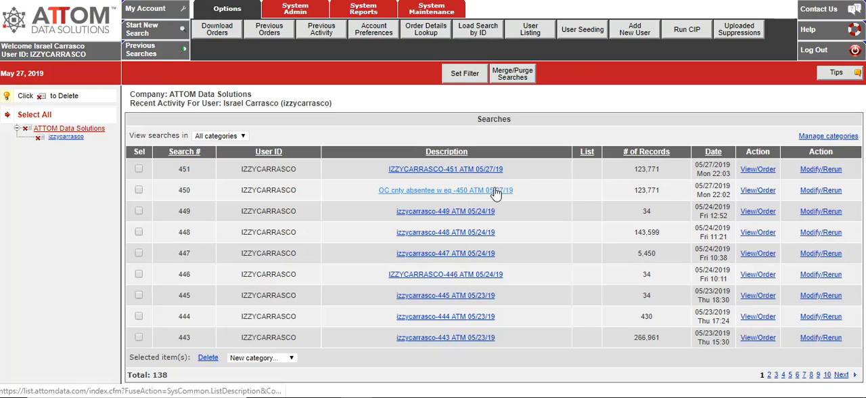
pyautogui.moveTo(447, 178)
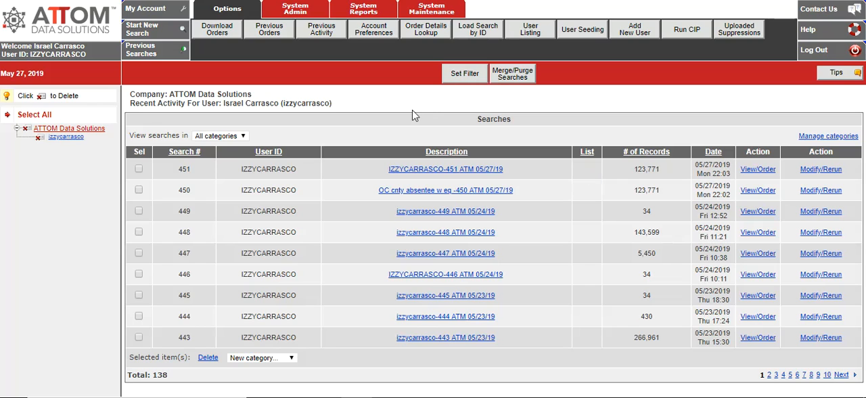
# Step: Download the 05/24/19 order from the orders available for download and open the CSV file in its ZIP archive
pyautogui.click(215, 42)
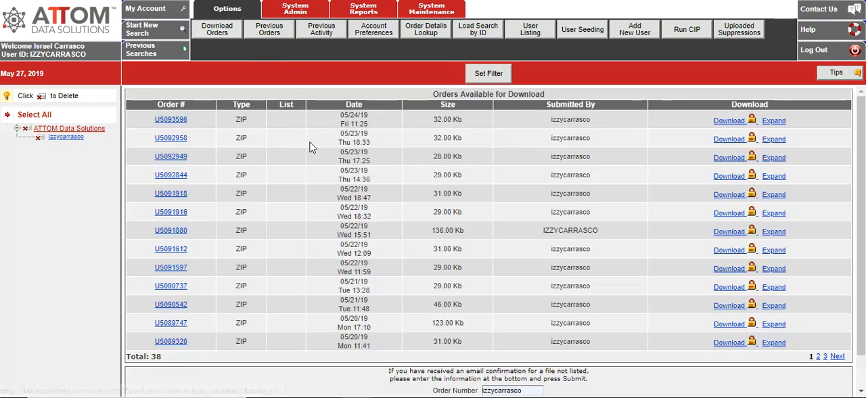
pyautogui.click(736, 128)
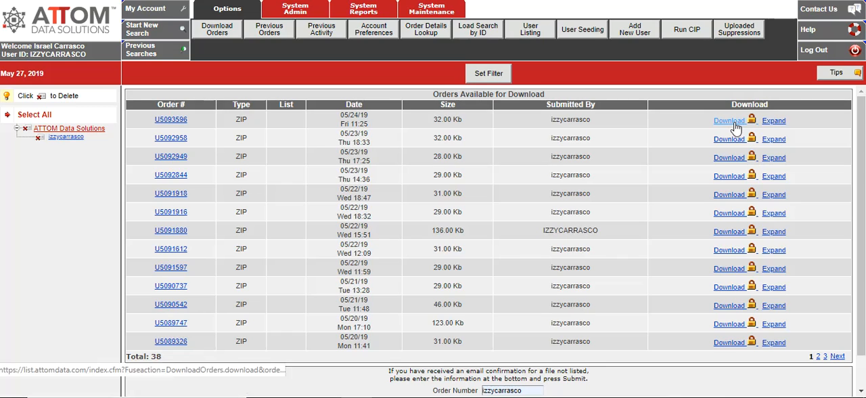
pyautogui.click(101, 383)
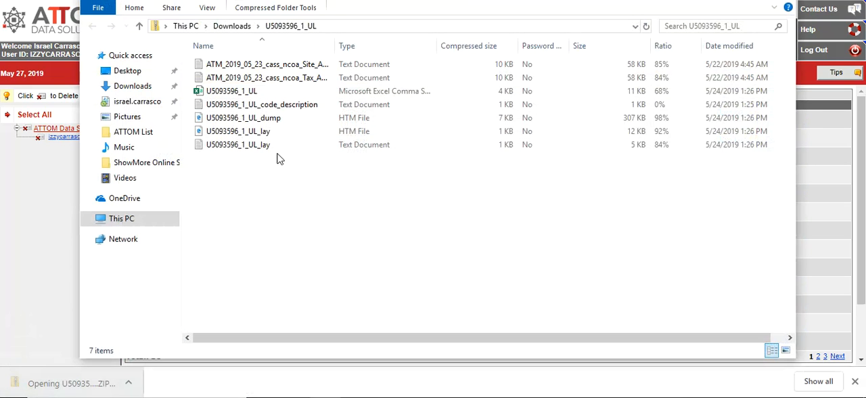
pyautogui.doubleClick(252, 95)
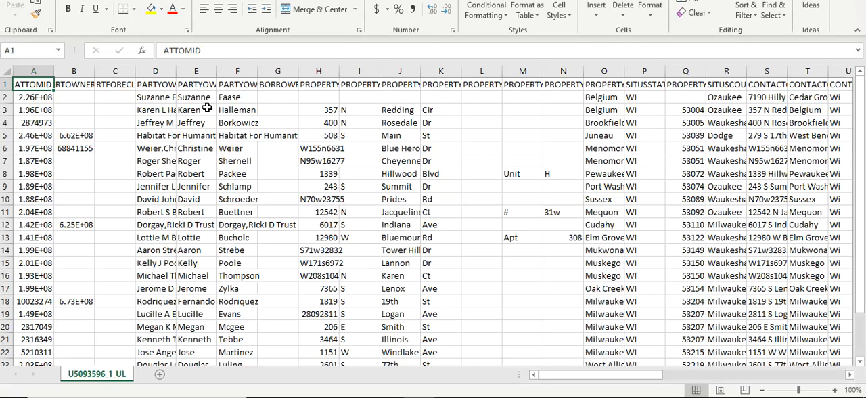
# Step: Examine the first record's columns from the owner name through to the mortgage fields, and close the spreadsheet and archive folder
pyautogui.click(157, 99)
pyautogui.press('Right')
pyautogui.press('Right')
pyautogui.press('Right')
pyautogui.press('Right')
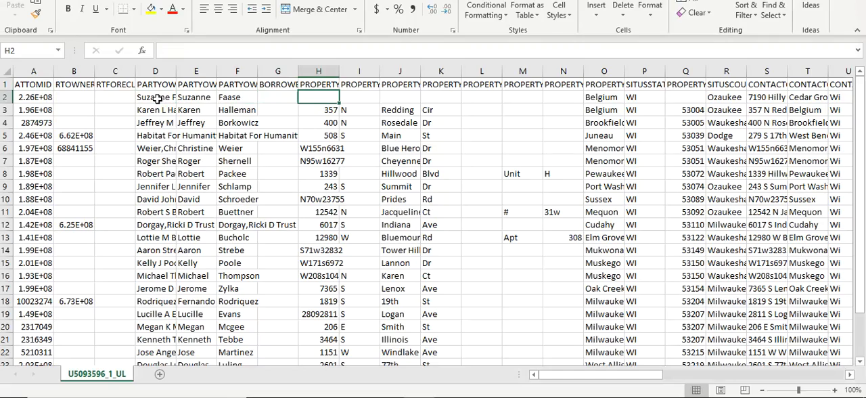
pyautogui.press('Right')
pyautogui.press('Right')
pyautogui.press('Right')
pyautogui.press('Right')
pyautogui.press('Right')
pyautogui.press('Right')
pyautogui.press('Right')
pyautogui.press('Right')
pyautogui.press('Right')
pyautogui.press('Right')
pyautogui.press('Right')
pyautogui.press('Right')
pyautogui.press('Right')
pyautogui.press('Right')
pyautogui.press('Right')
pyautogui.press('Right')
pyautogui.press('Right')
pyautogui.press('Right')
pyautogui.press('Right')
pyautogui.press('Right')
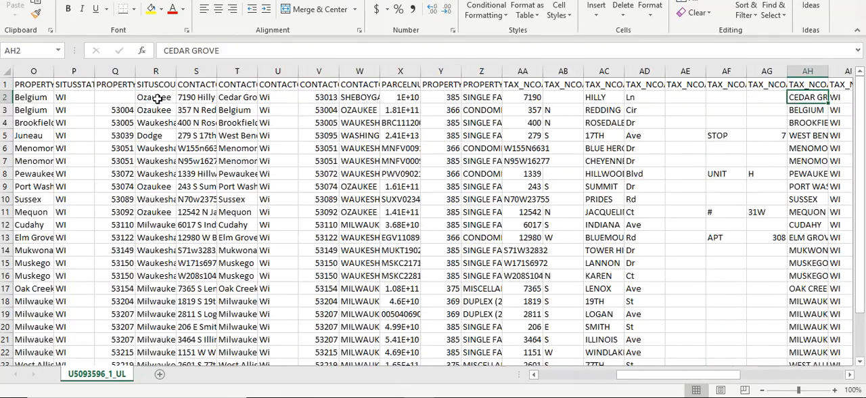
pyautogui.press('Right')
pyautogui.press('Right')
pyautogui.press('Right')
pyautogui.press('Right')
pyautogui.press('Right')
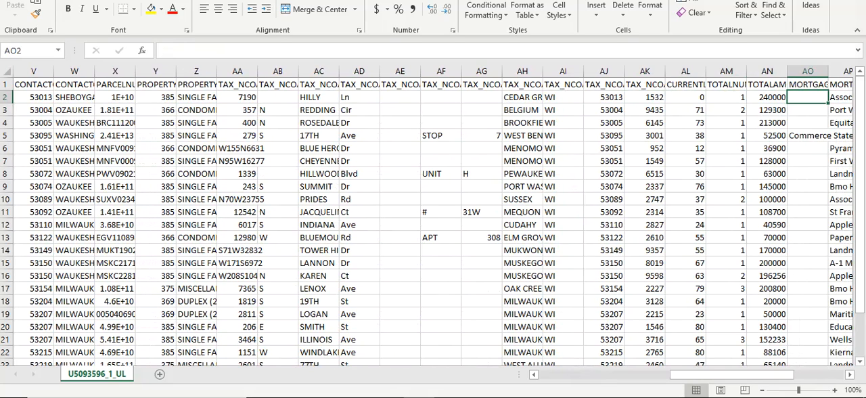
pyautogui.click(854, 0)
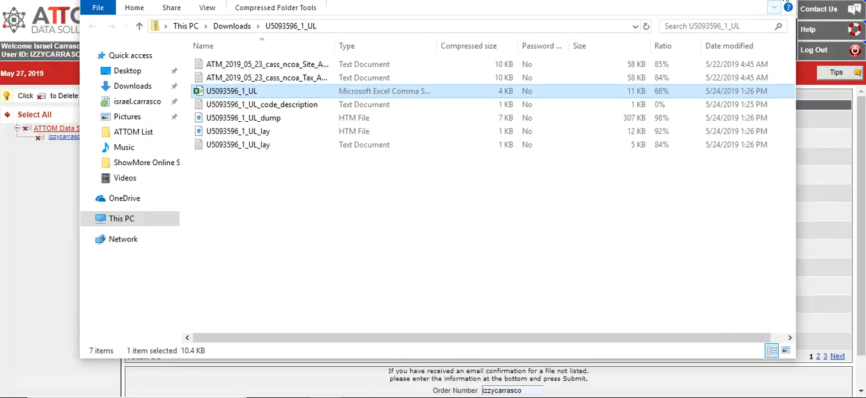
pyautogui.click(784, 0)
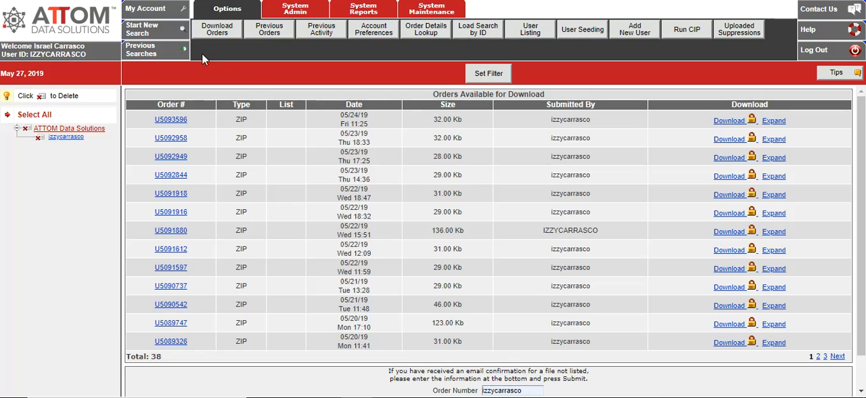
# Step: Start a new ATTOM search and review the Ownership, Transaction, additional Transaction, Property Type and Property Attributes criteria
pyautogui.click(153, 34)
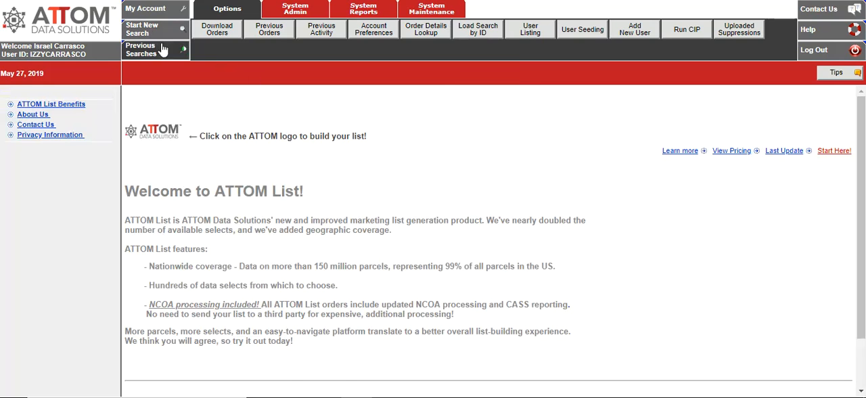
pyautogui.click(163, 138)
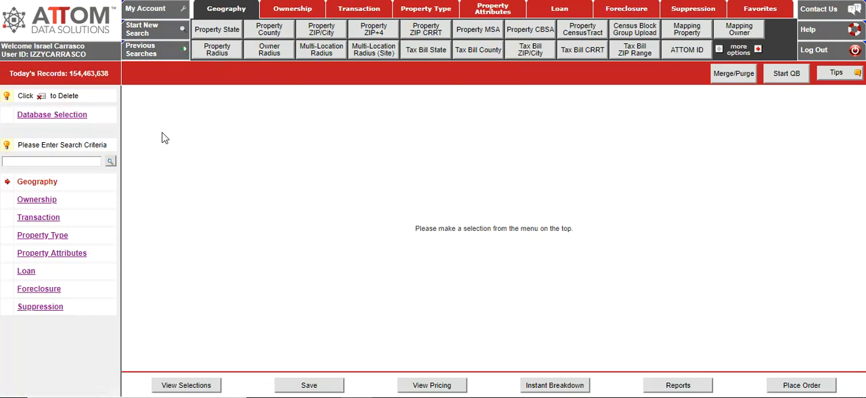
pyautogui.click(301, 13)
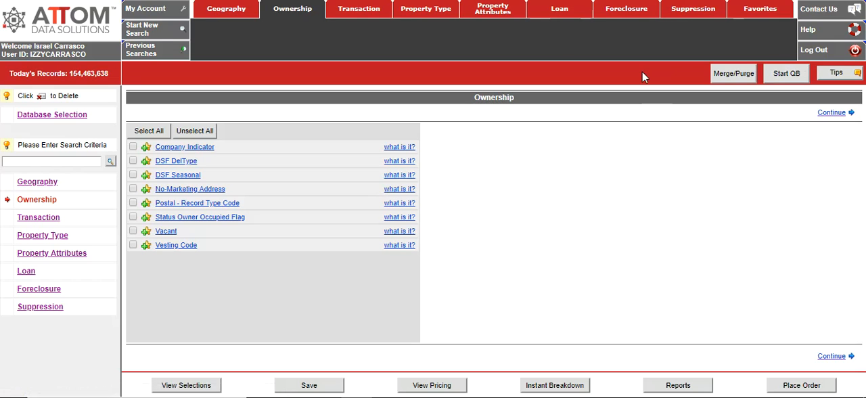
pyautogui.click(371, 16)
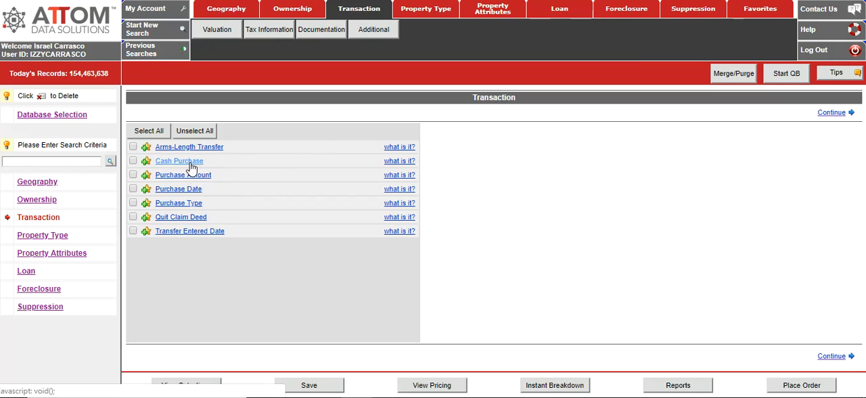
pyautogui.click(377, 34)
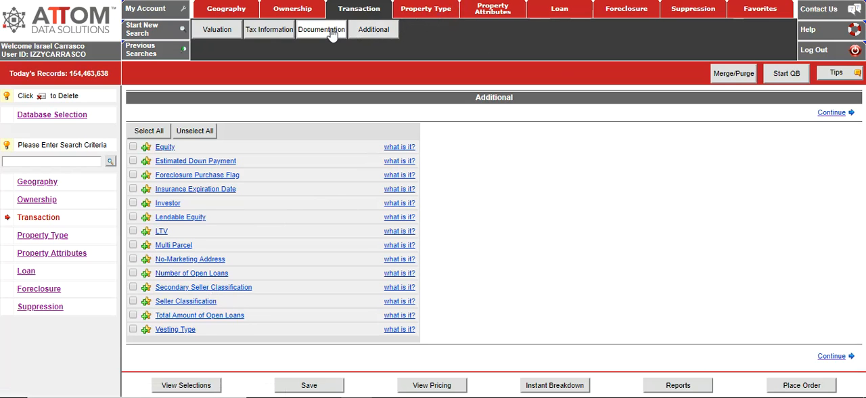
pyautogui.click(432, 13)
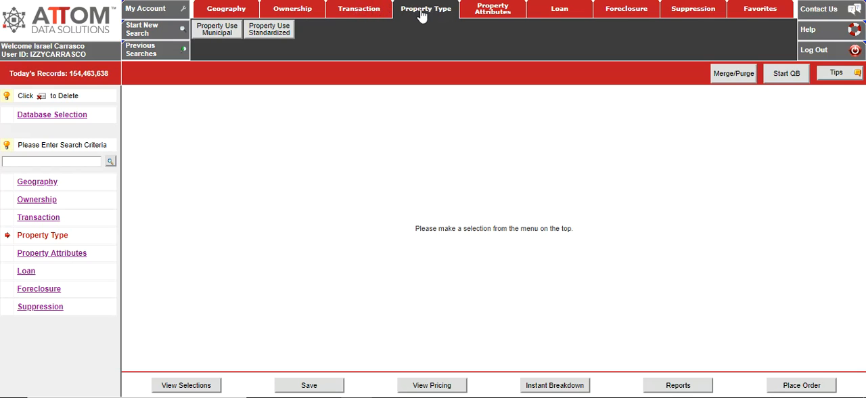
pyautogui.click(486, 16)
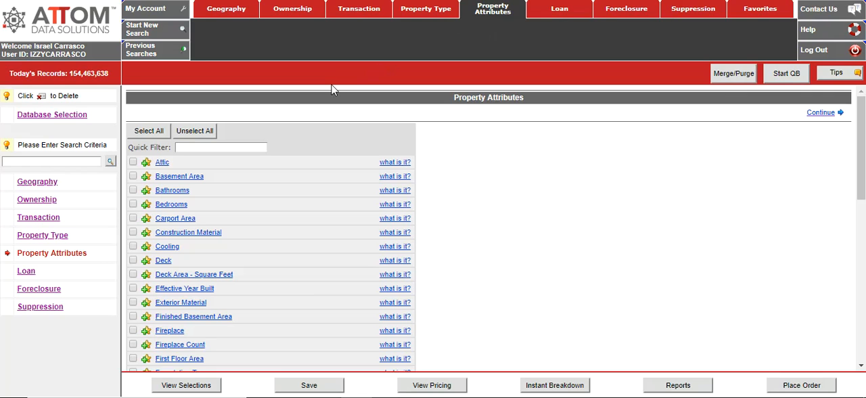
# Step: Search the available criteria for "ltv" and open the LTV range selection
pyautogui.click(76, 162)
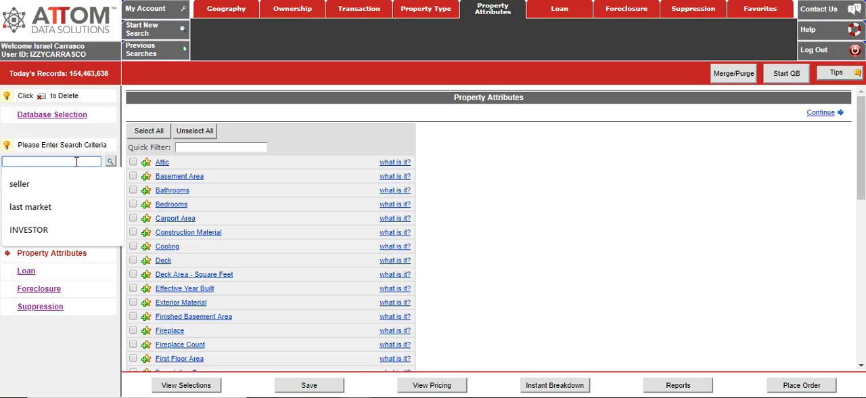
pyautogui.write('ltv')
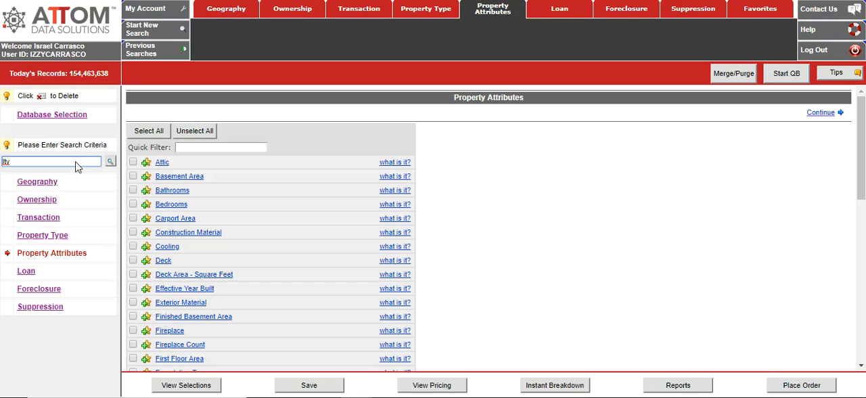
pyautogui.press('Return')
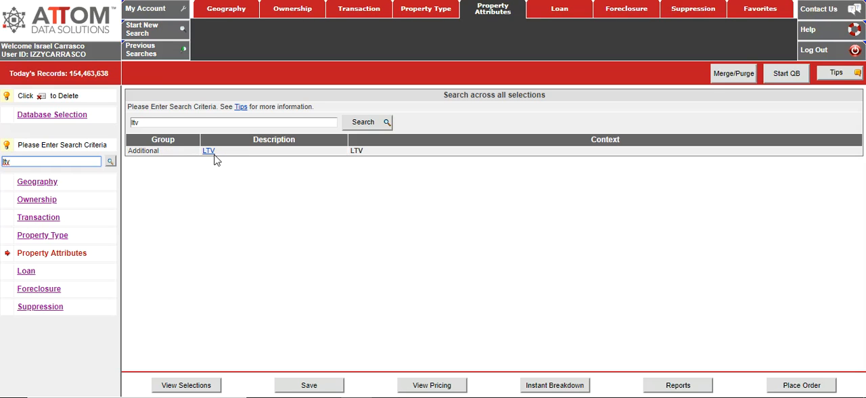
pyautogui.click(212, 156)
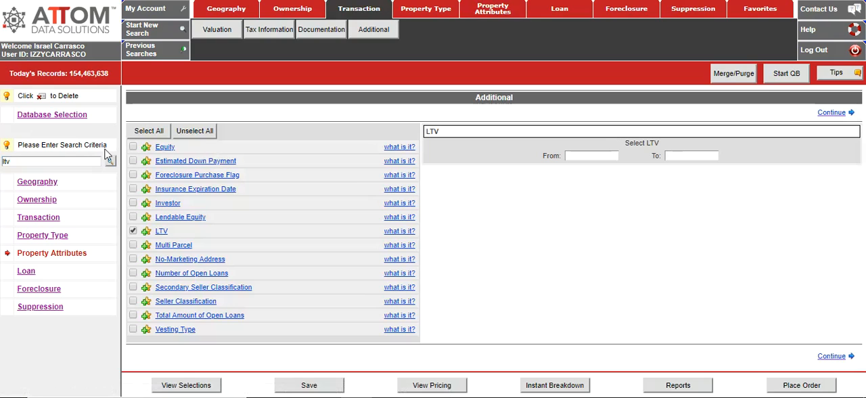
# Step: Search the available criteria for "bedroom" and open the Bedrooms range selection at its lower limit
pyautogui.click(61, 161)
pyautogui.press('BackSpace')
pyautogui.press('BackSpace')
pyautogui.press('BackSpace')
pyautogui.write('bedroom')
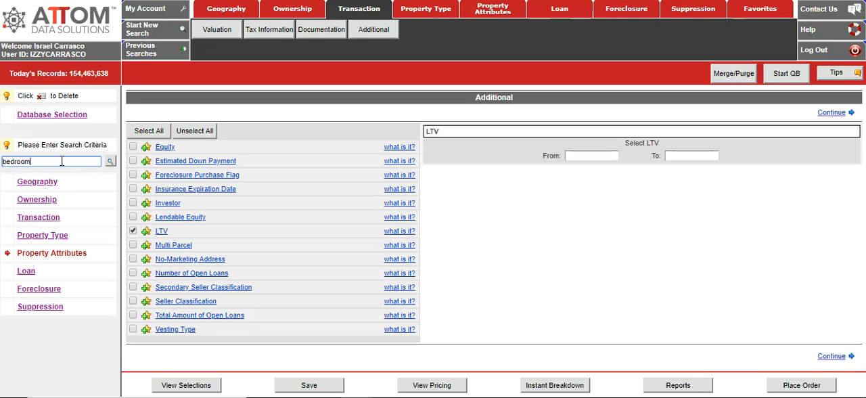
pyautogui.press('Return')
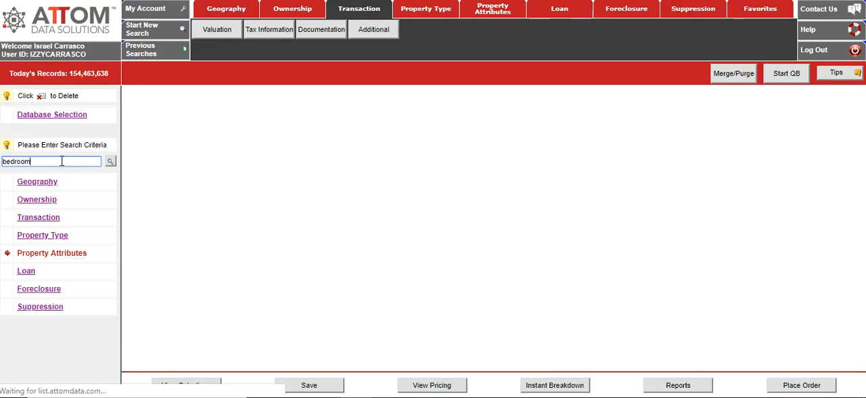
pyautogui.click(224, 154)
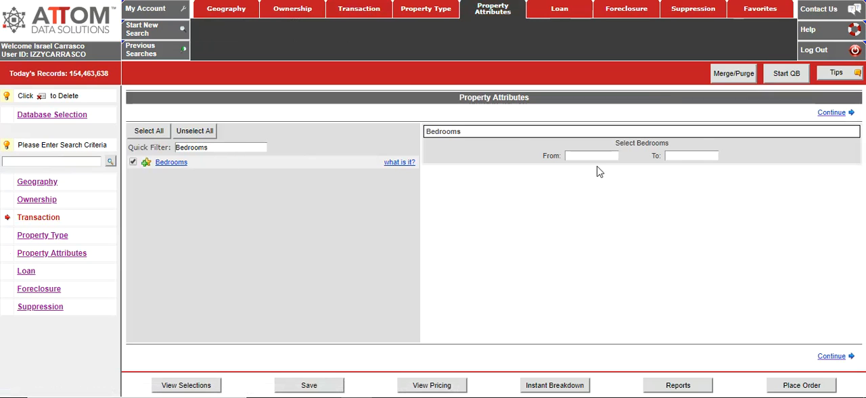
pyautogui.click(579, 155)
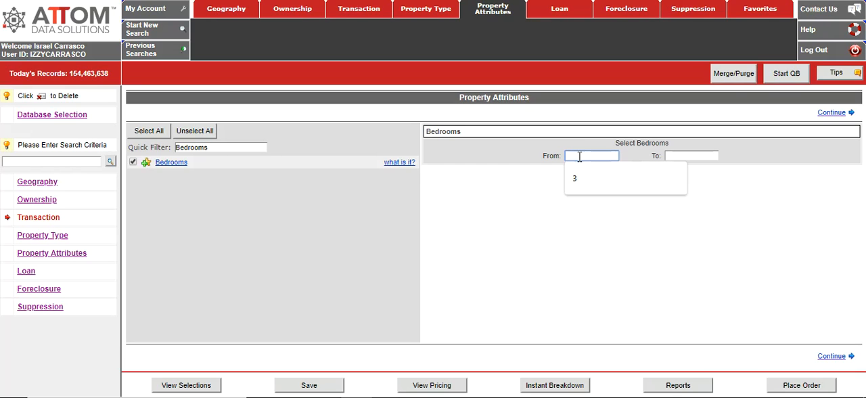
# Step: Review the Loan criteria, and try the Lis Pendens foreclosure type in the Foreclosure criteria before clearing it
pyautogui.click(560, 9)
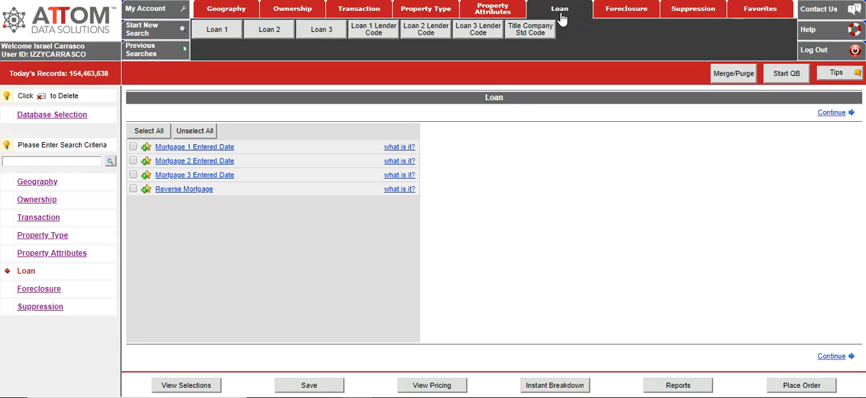
pyautogui.click(634, 16)
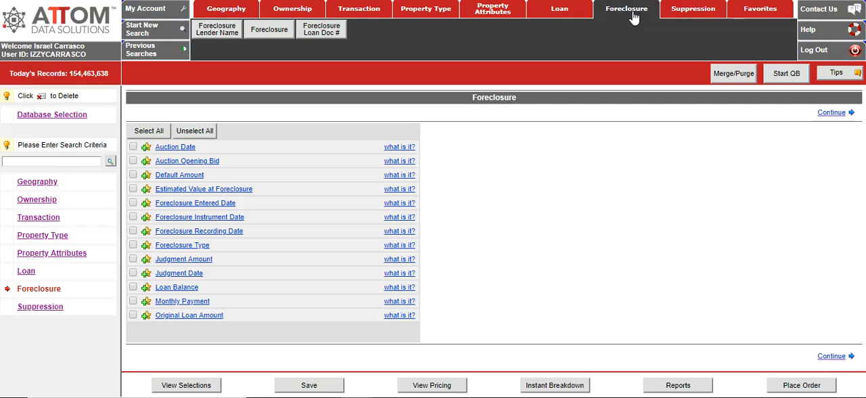
pyautogui.click(182, 248)
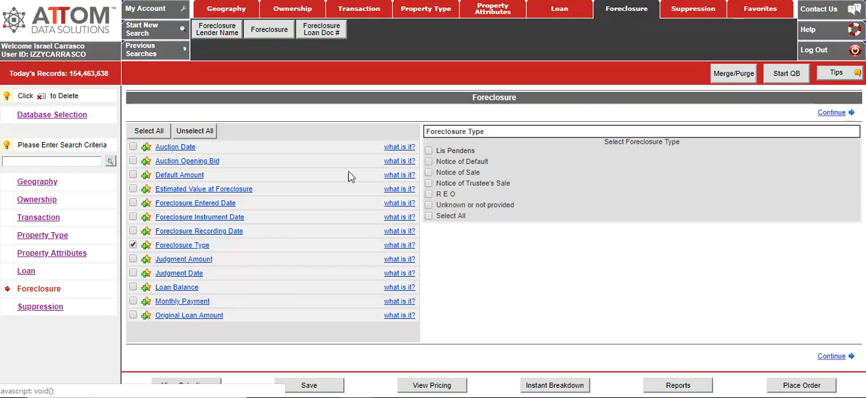
pyautogui.click(429, 151)
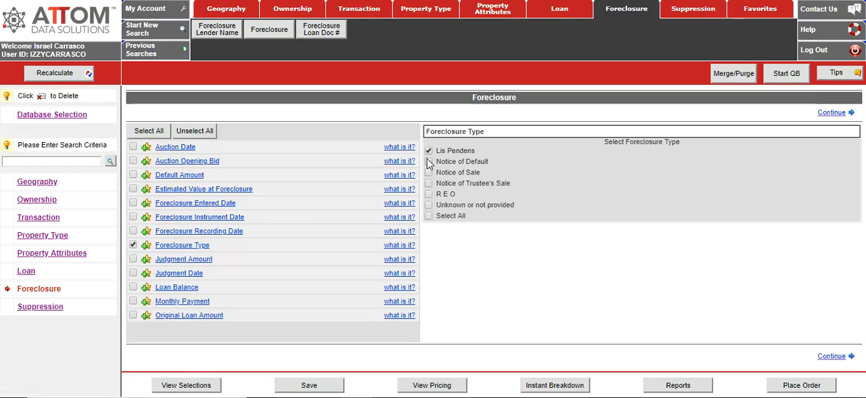
pyautogui.click(429, 150)
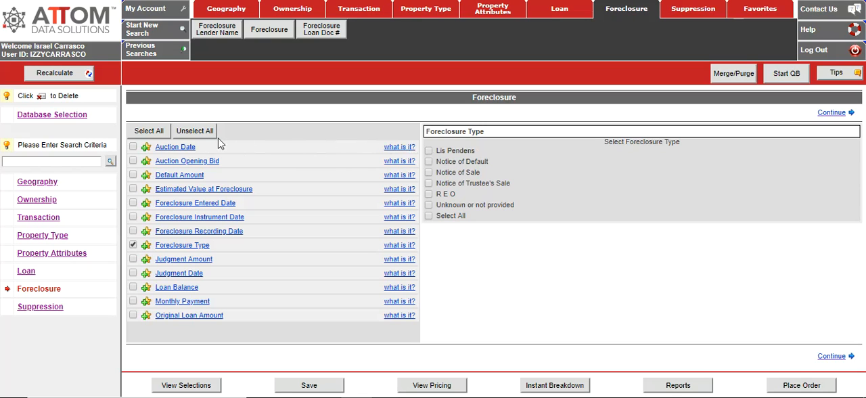
# Step: Add the Auction Date foreclosure criterion with a starting date of 06/01/2019
pyautogui.click(180, 149)
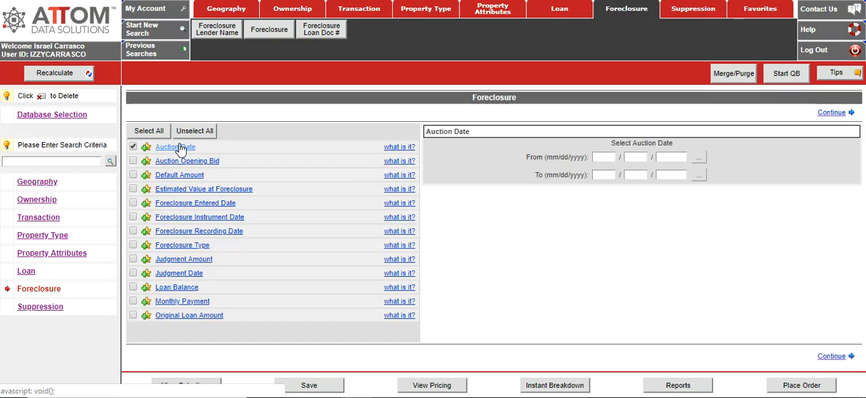
pyautogui.click(610, 156)
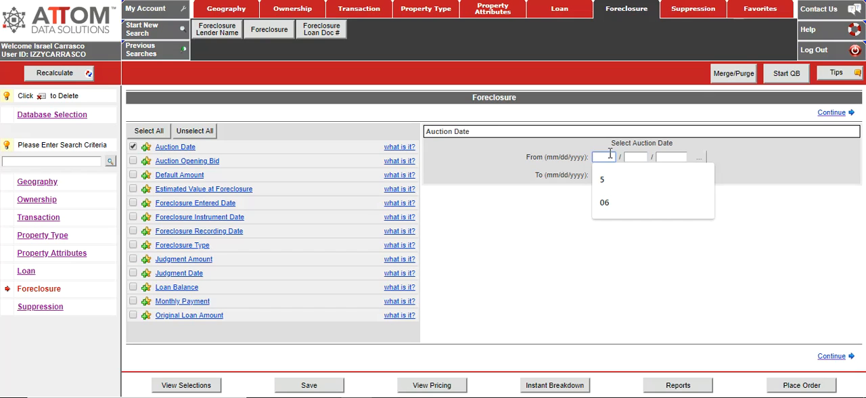
pyautogui.write('06')
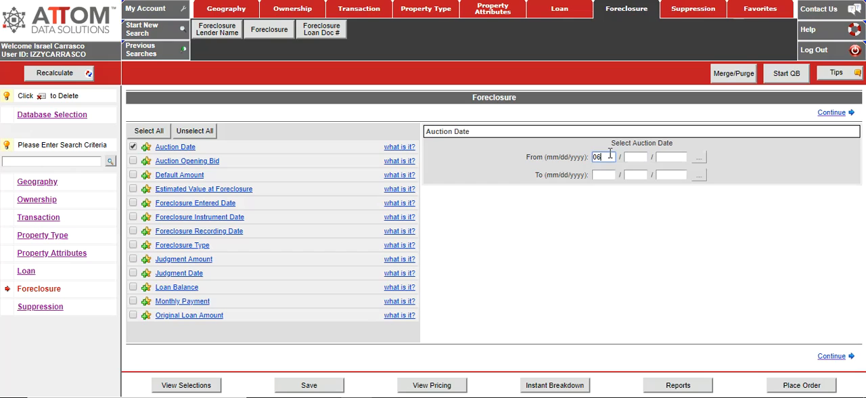
pyautogui.press('Tab')
pyautogui.write('01')
pyautogui.press('Tab')
pyautogui.write('2019')
pyautogui.press('Tab')
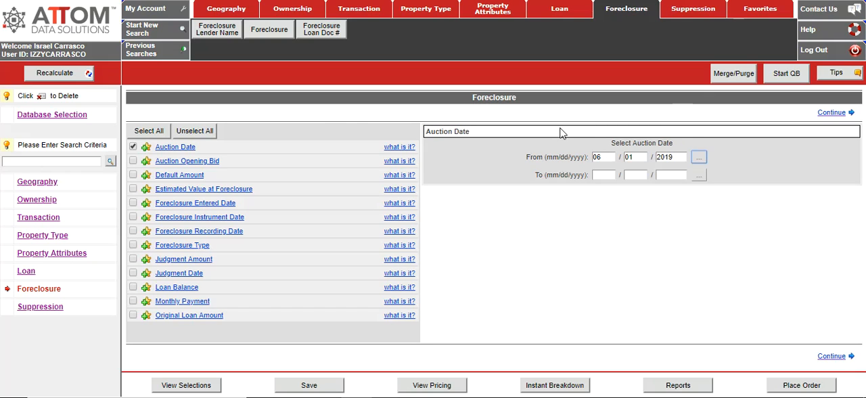
# Step: Leave the current search, discarding its entered data, and view the list of previous searches
pyautogui.click(149, 58)
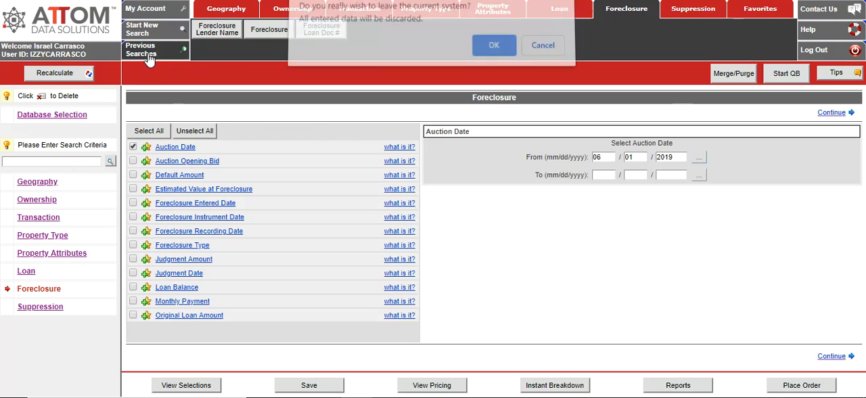
pyautogui.click(494, 52)
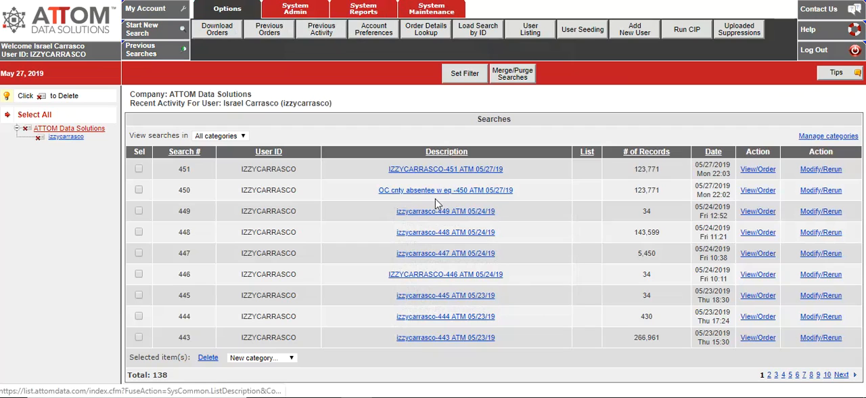
pyautogui.moveTo(433, 198)
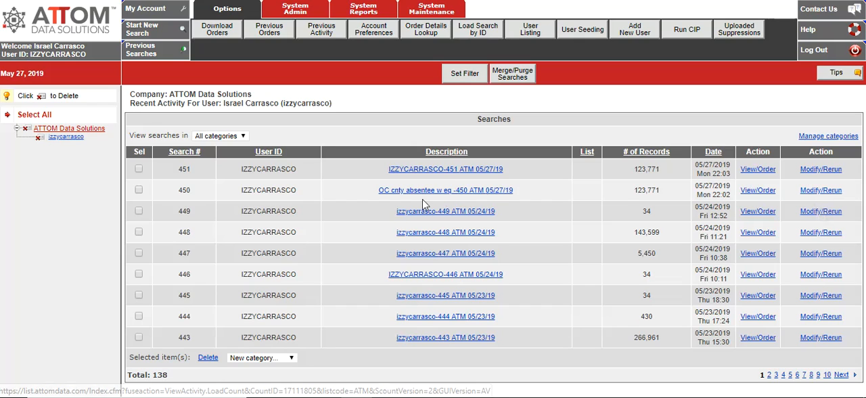
# Step: Reopen the "OC cnty absentee w eq" search for modification, save it, and continue with a copy
pyautogui.click(822, 190)
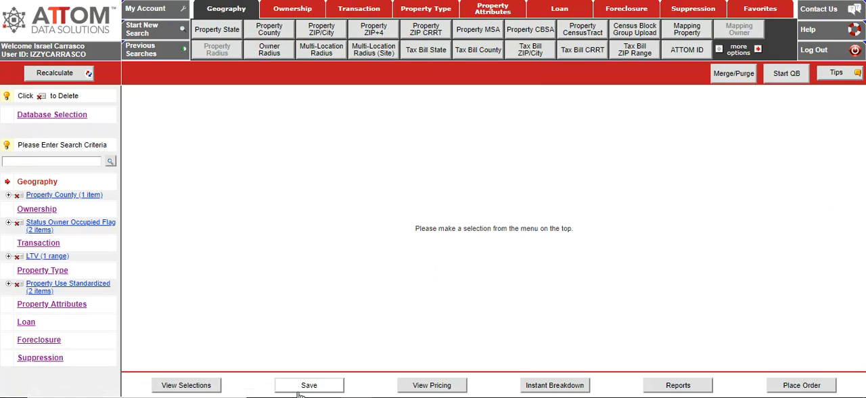
pyautogui.click(309, 387)
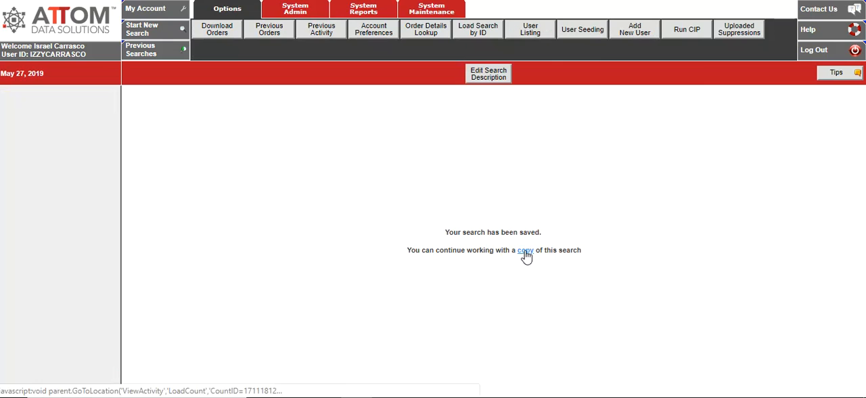
pyautogui.click(526, 251)
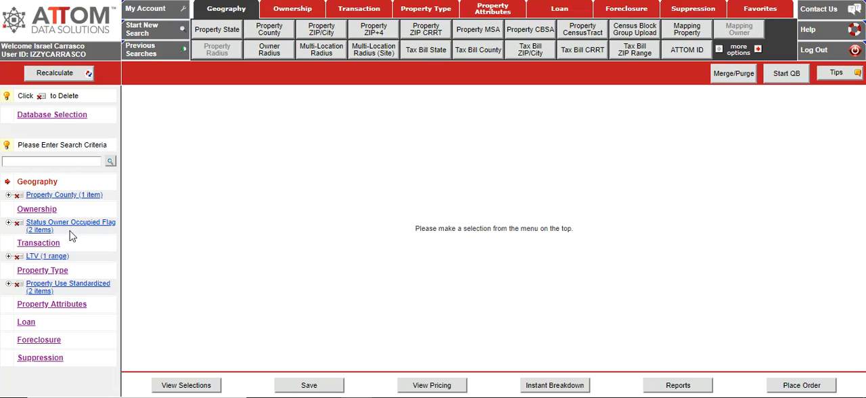
# Step: Replace the search's Orange County criterion with Riverside (065), looked up among the counties of CA
pyautogui.click(48, 200)
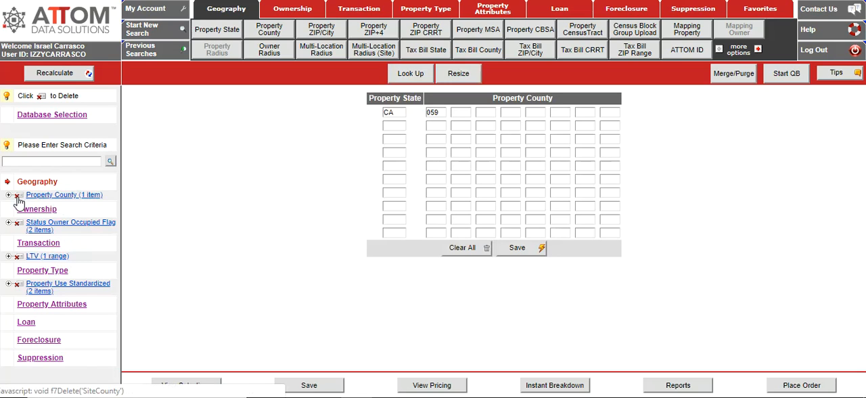
pyautogui.click(18, 198)
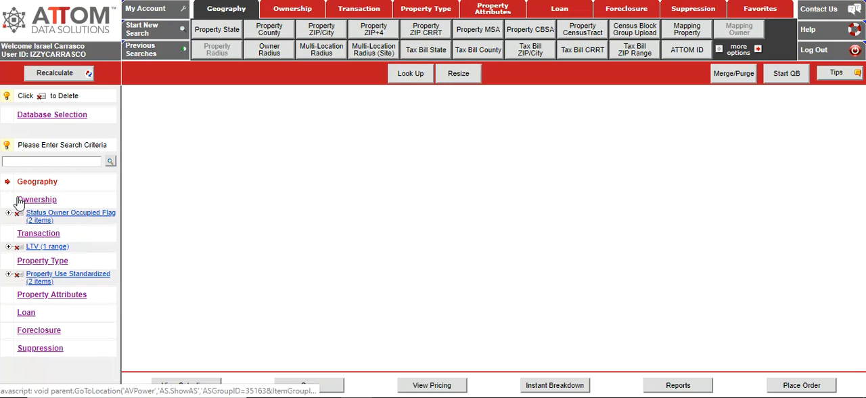
pyautogui.click(275, 41)
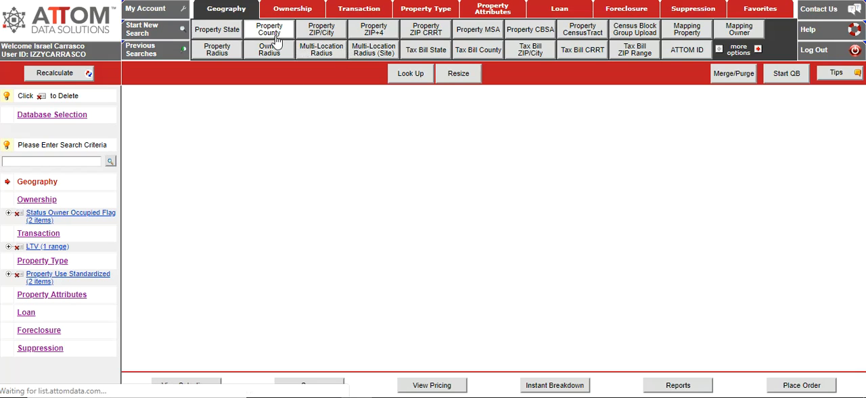
pyautogui.click(404, 78)
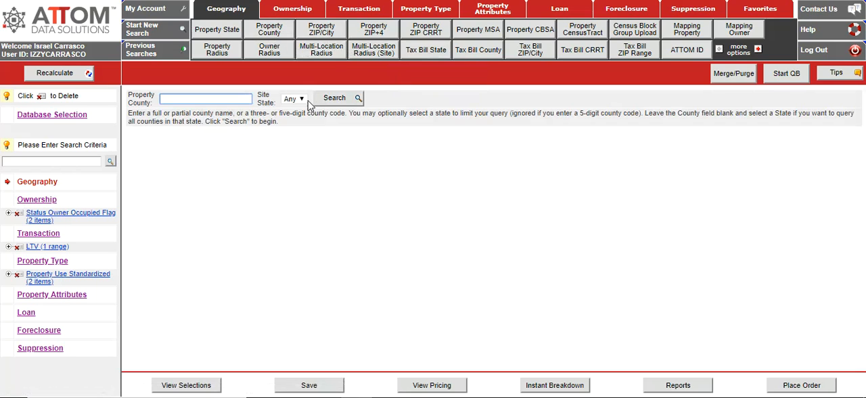
pyautogui.click(302, 101)
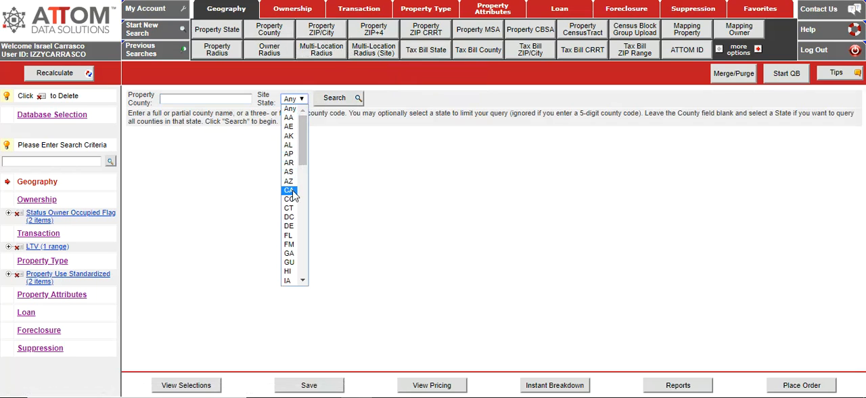
pyautogui.click(291, 190)
pyautogui.click(335, 99)
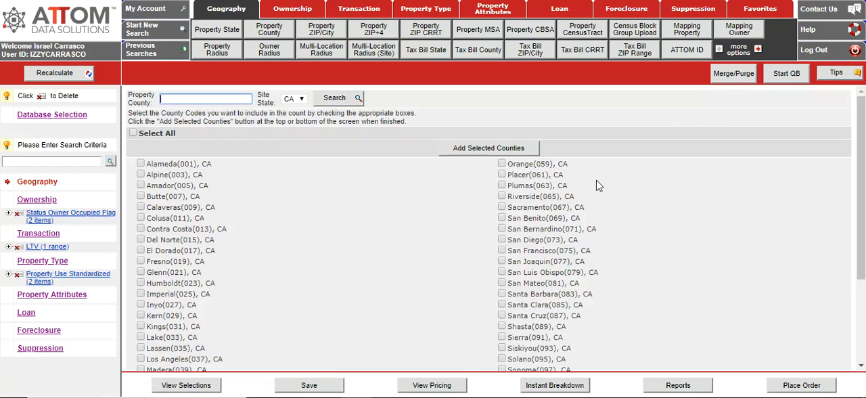
pyautogui.click(503, 197)
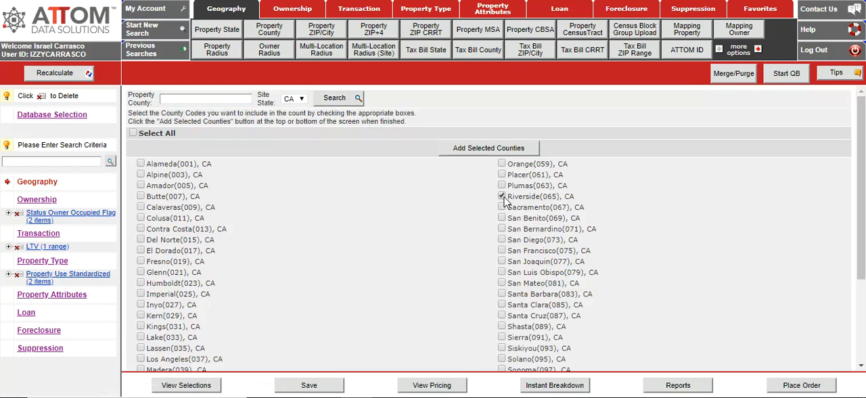
pyautogui.click(493, 155)
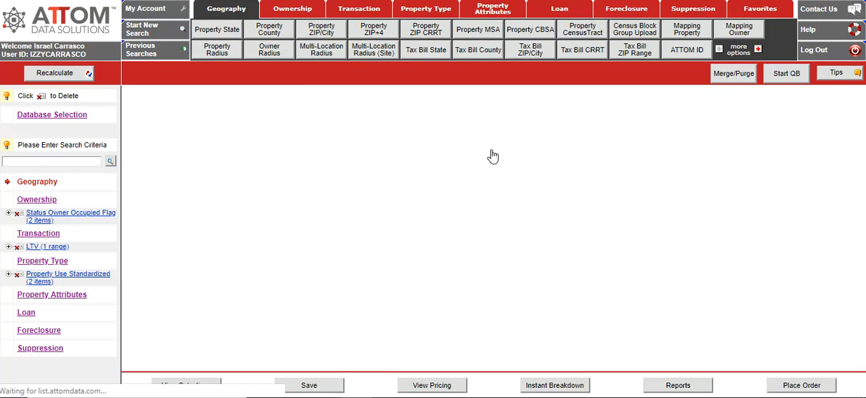
# Step: Recalculate the record count for the Riverside search and save the search
pyautogui.click(63, 74)
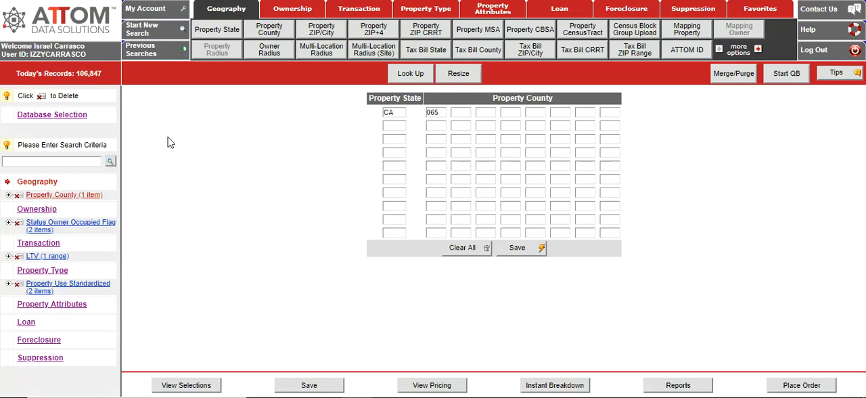
pyautogui.click(313, 385)
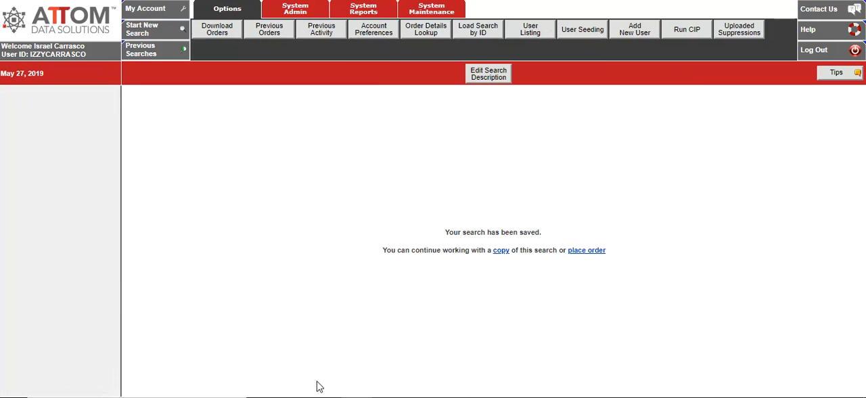
# Step: In the previous activity list, change the user ID part of the newest search's description to "abs w equity Rive" and submit it
pyautogui.click(328, 38)
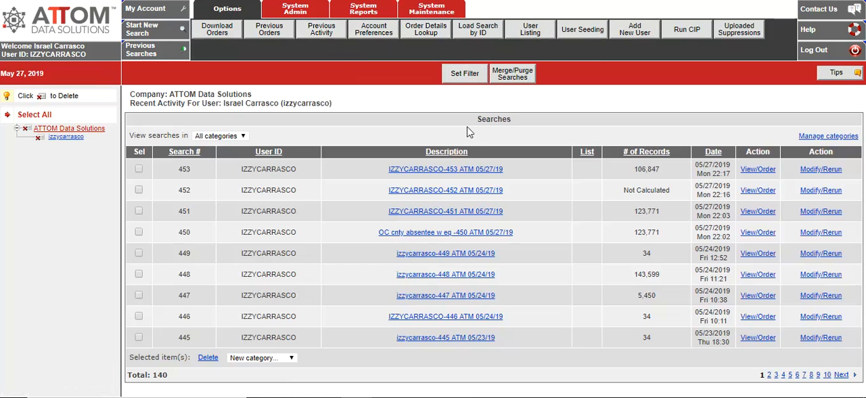
pyautogui.click(430, 169)
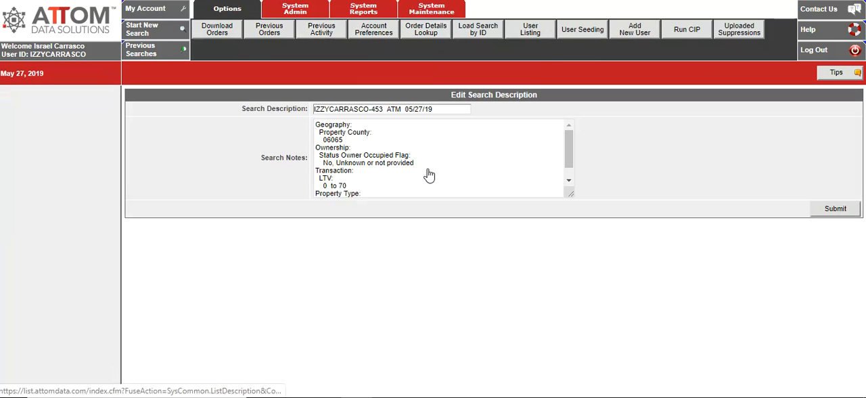
pyautogui.moveTo(369, 108); pyautogui.dragTo(266, 104)
pyautogui.write('abs w')
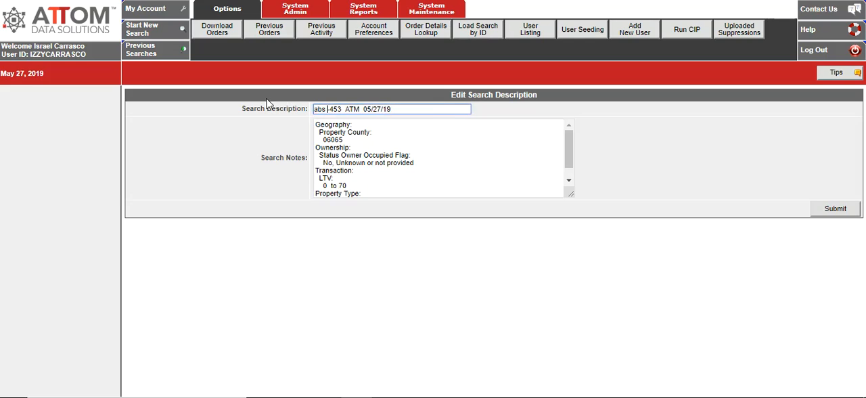
pyautogui.write(' equity ')
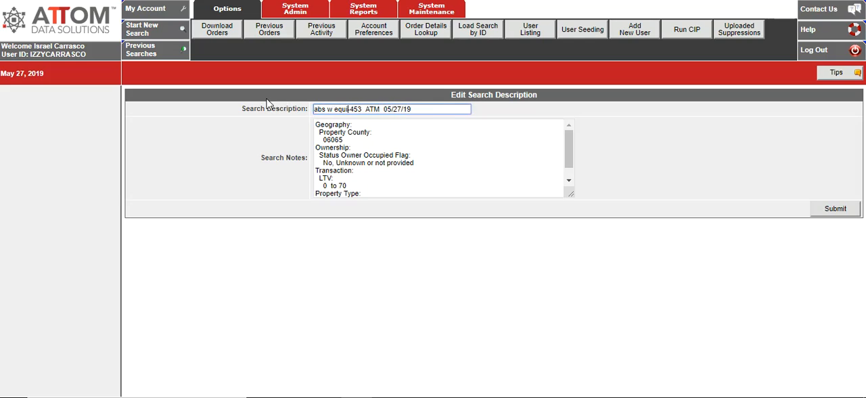
pyautogui.write('Rive')
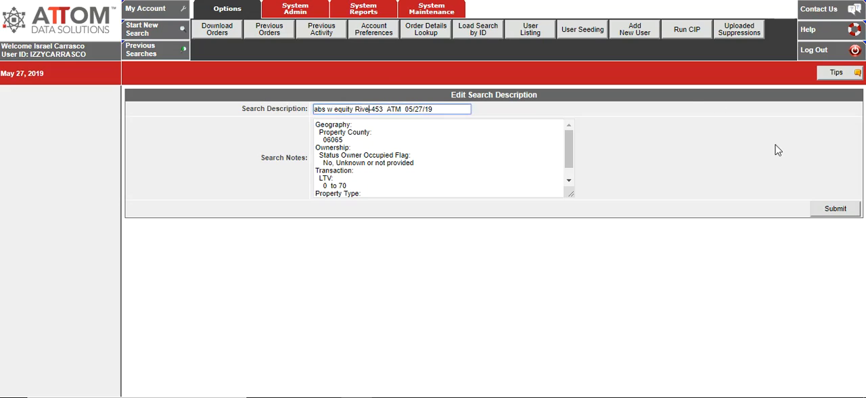
pyautogui.click(823, 212)
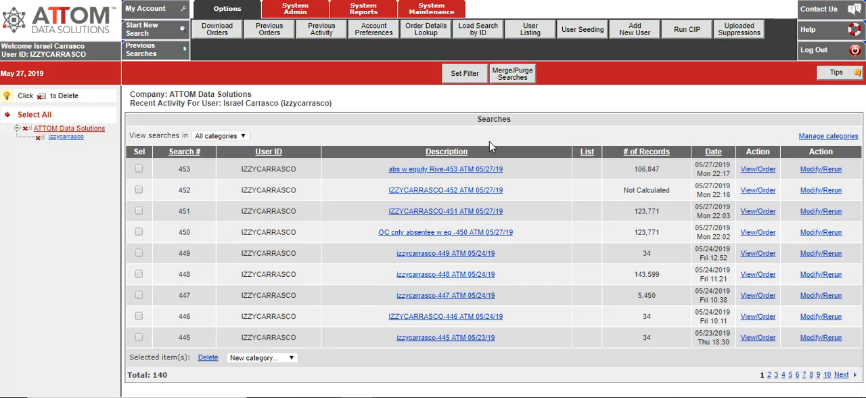
# Step: Rerun the "abs w equity Rive" search and start an order for it limited to 500 records for one-time use
pyautogui.click(828, 172)
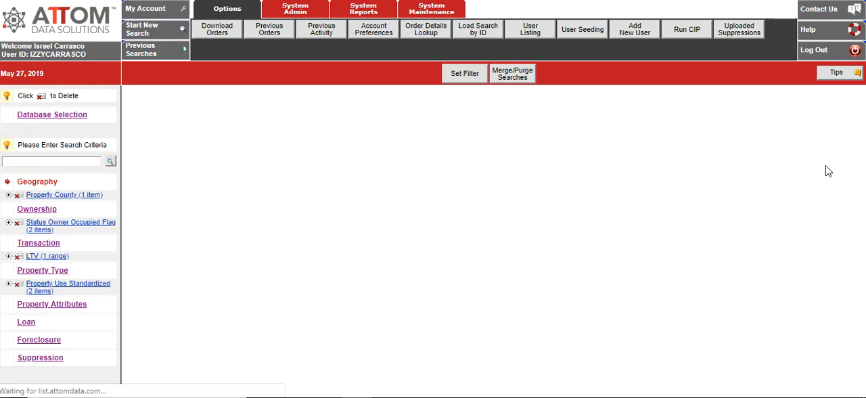
pyautogui.click(793, 383)
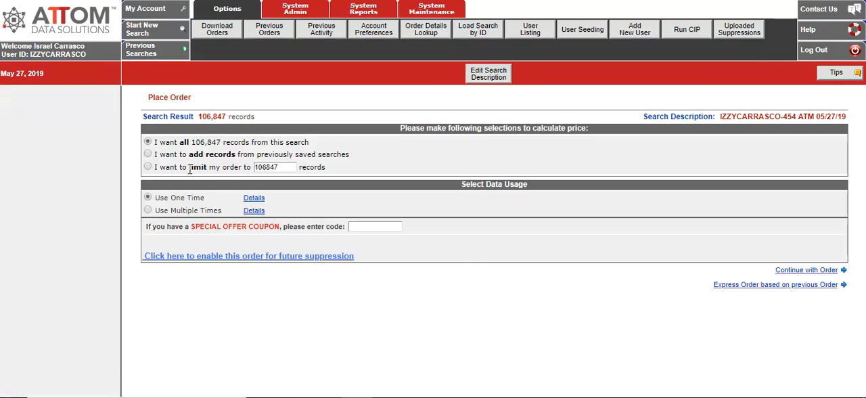
pyautogui.click(148, 167)
pyautogui.doubleClick(283, 171)
pyautogui.write('5')
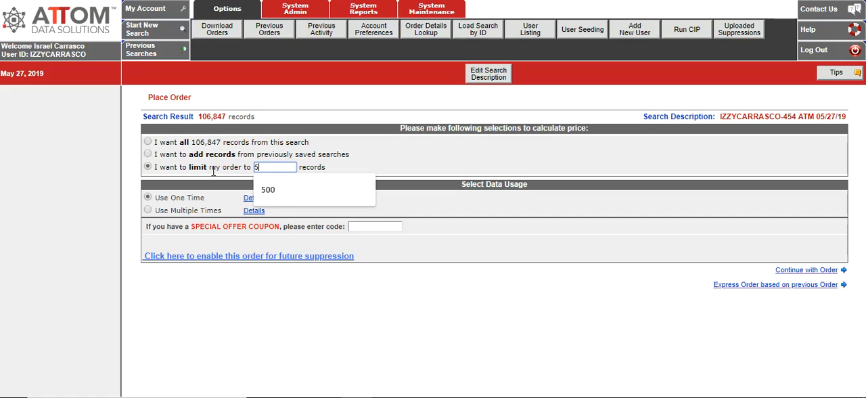
pyautogui.write('00')
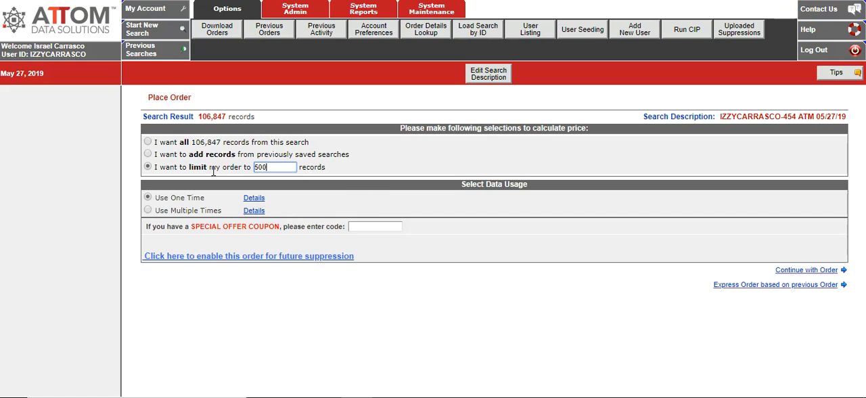
pyautogui.click(819, 271)
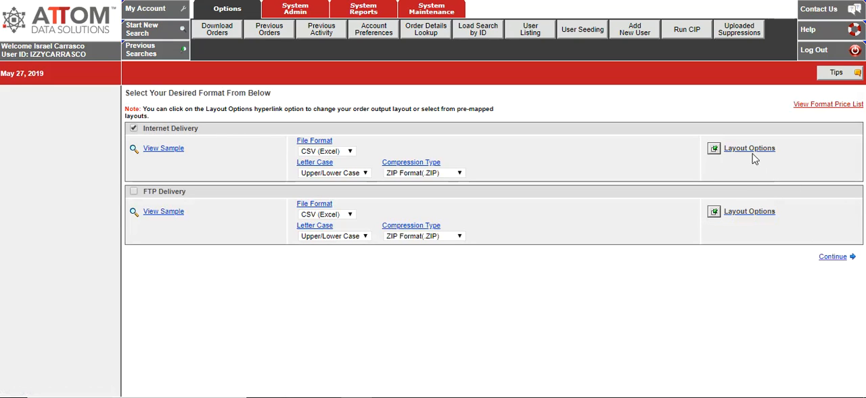
# Step: Examine the Internet Delivery layout options, including the output fields and their prices, and submit the default layout
pyautogui.click(753, 154)
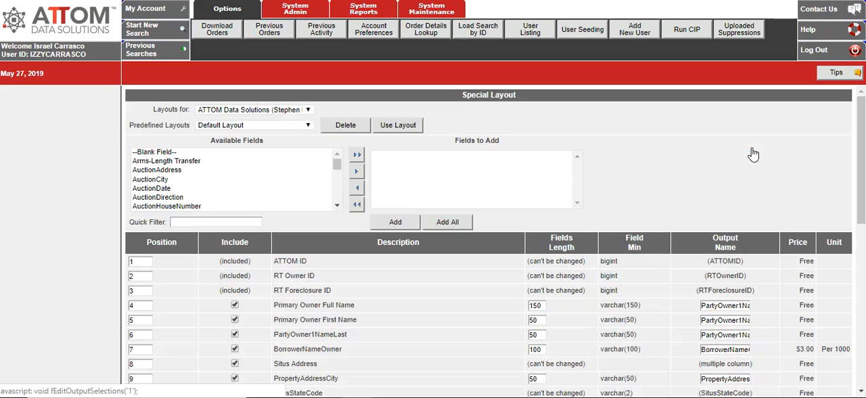
pyautogui.click(862, 392)
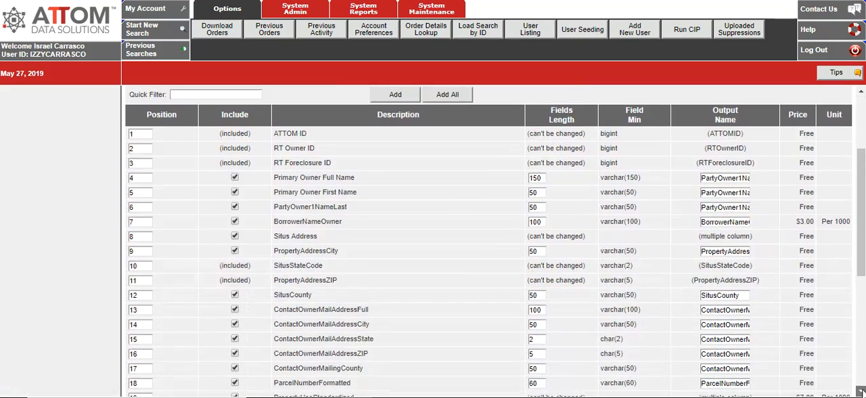
pyautogui.click(862, 393)
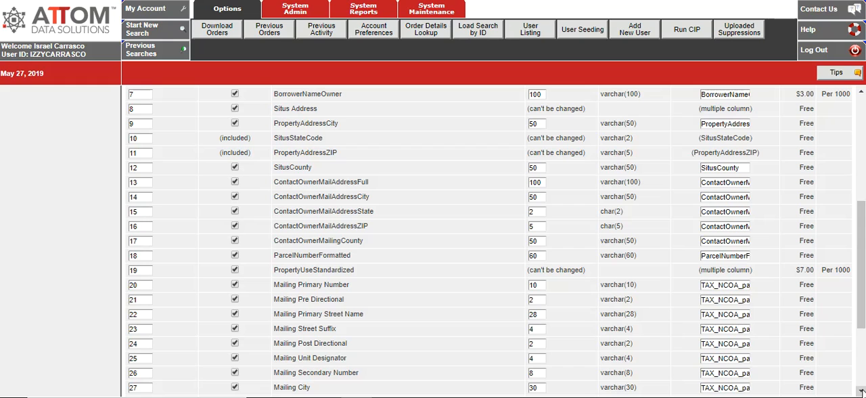
pyautogui.click(861, 392)
pyautogui.click(862, 393)
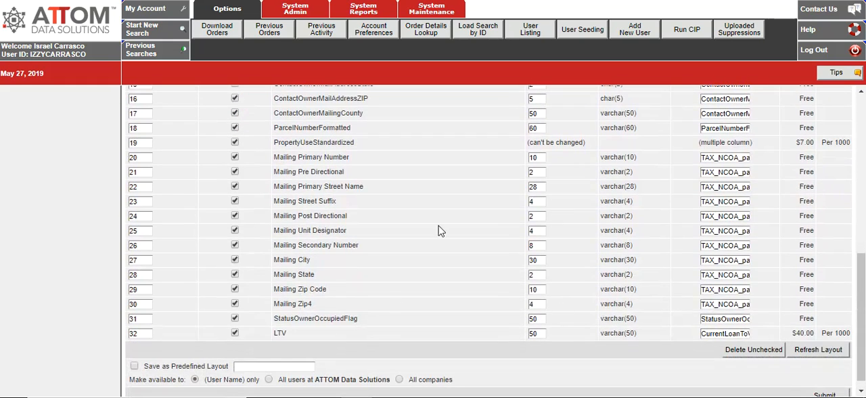
pyautogui.click(861, 117)
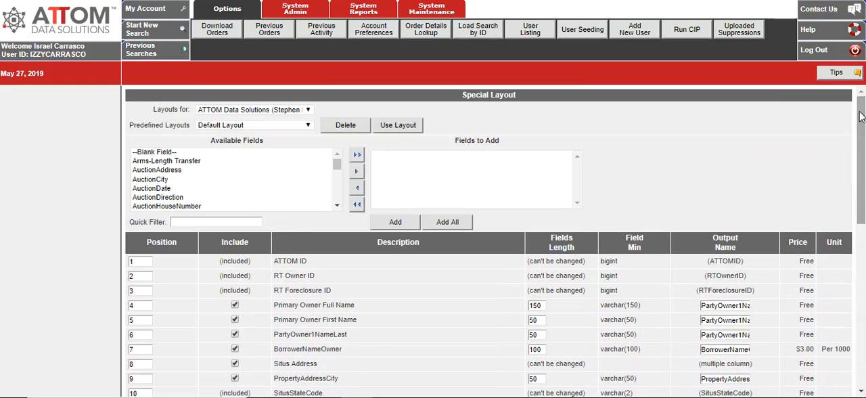
pyautogui.click(505, 194)
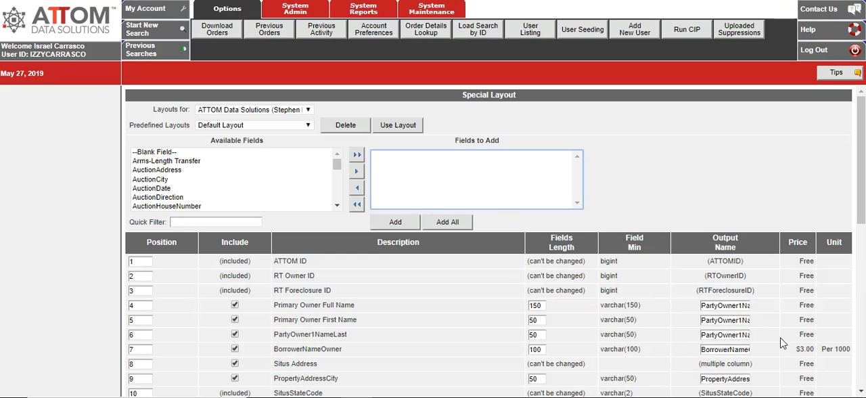
pyautogui.click(861, 392)
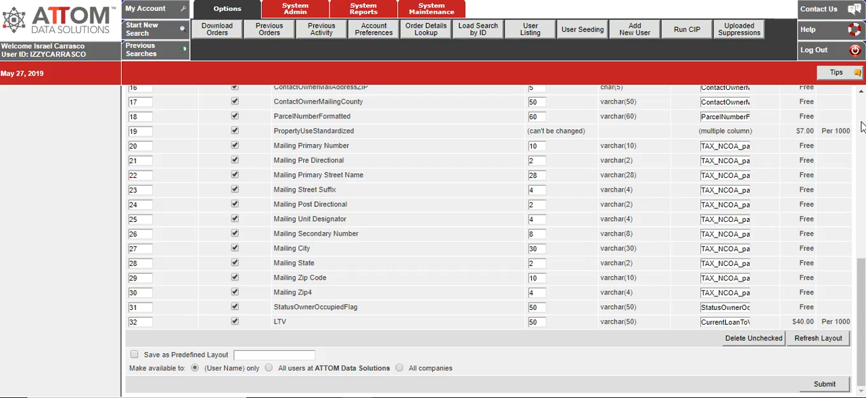
pyautogui.click(826, 385)
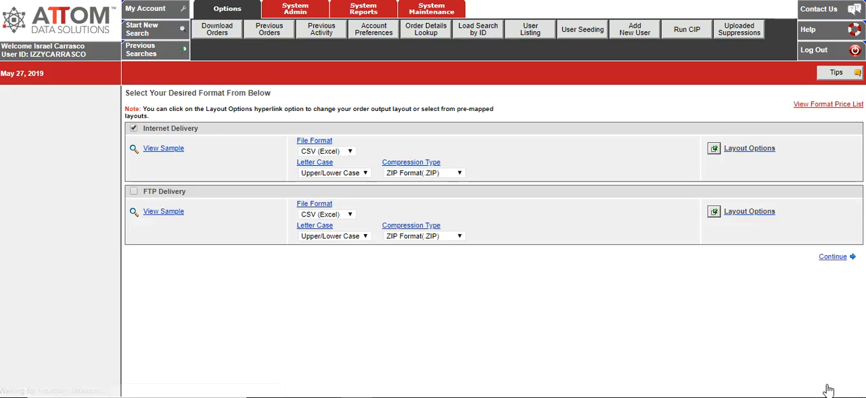
# Step: Continue the order with the existing format, billing and delivery e-mail details to the order review page
pyautogui.click(836, 257)
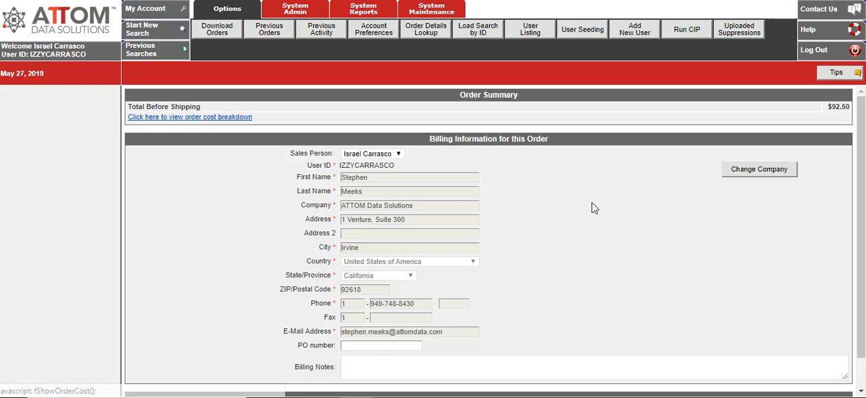
pyautogui.click(862, 389)
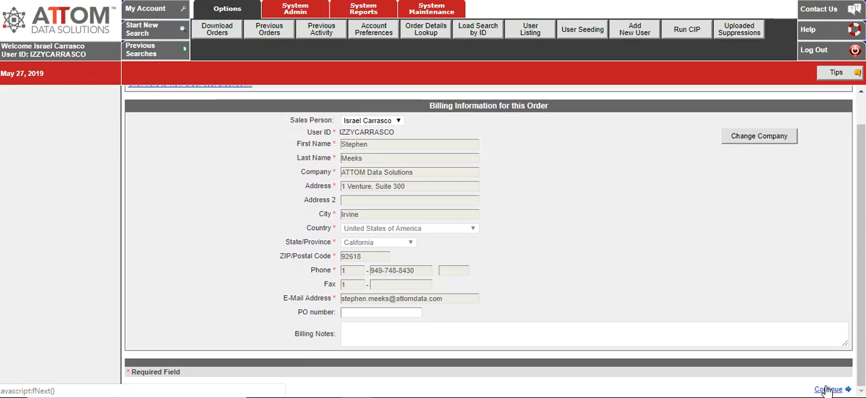
pyautogui.click(829, 390)
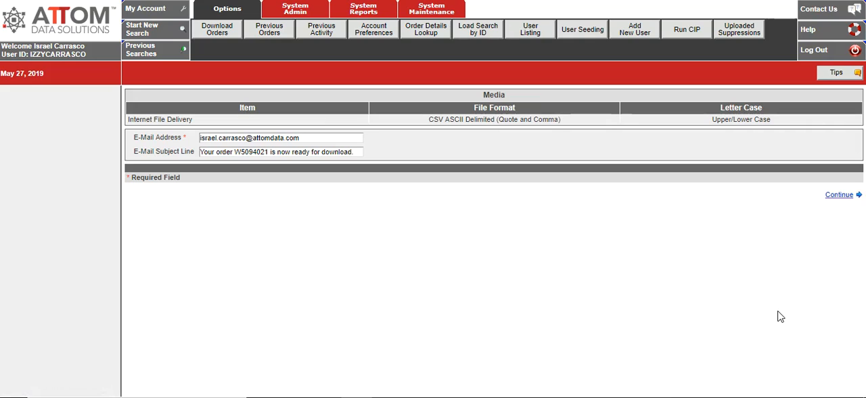
pyautogui.click(846, 197)
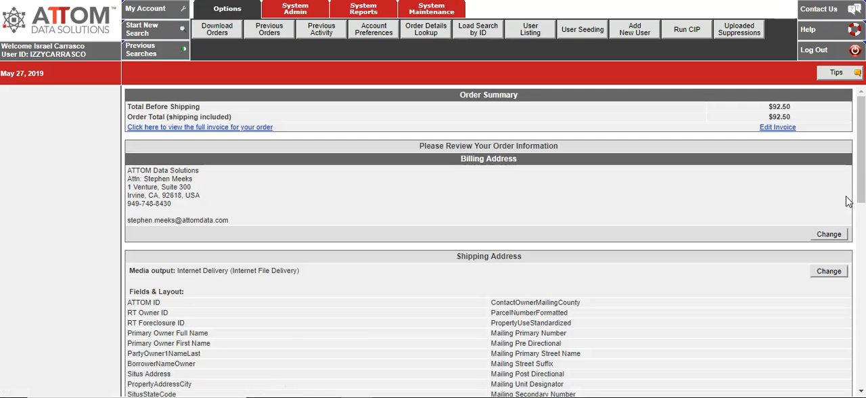
# Step: Review the order's output fields, payment options, license agreement, express order and campaign settings
pyautogui.click(862, 392)
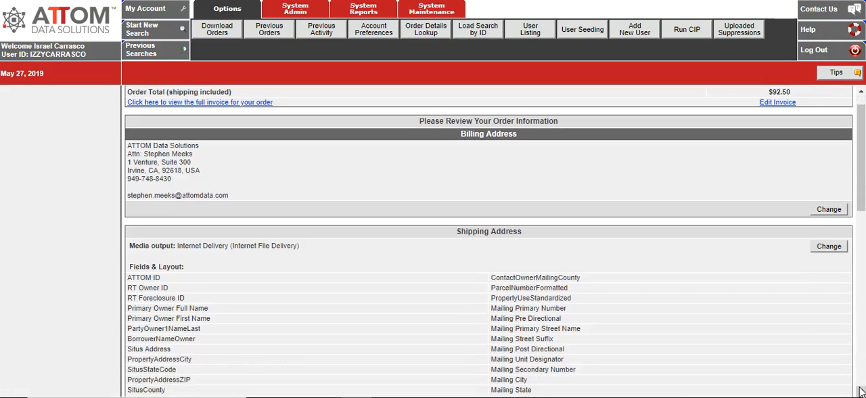
pyautogui.scroll(-5, 862, 392)
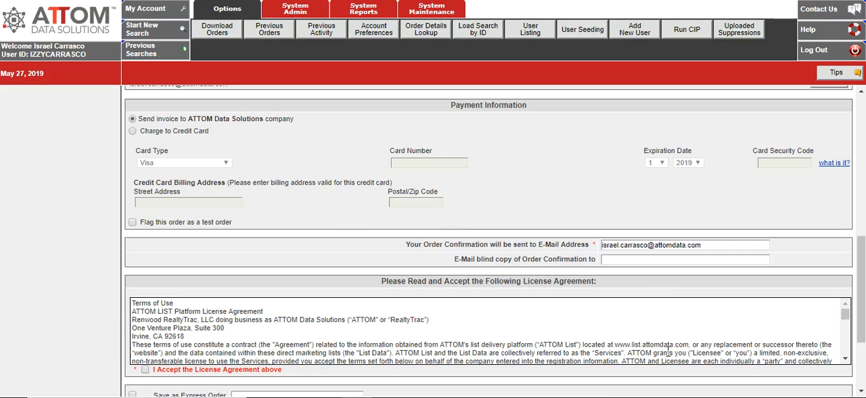
pyautogui.click(863, 385)
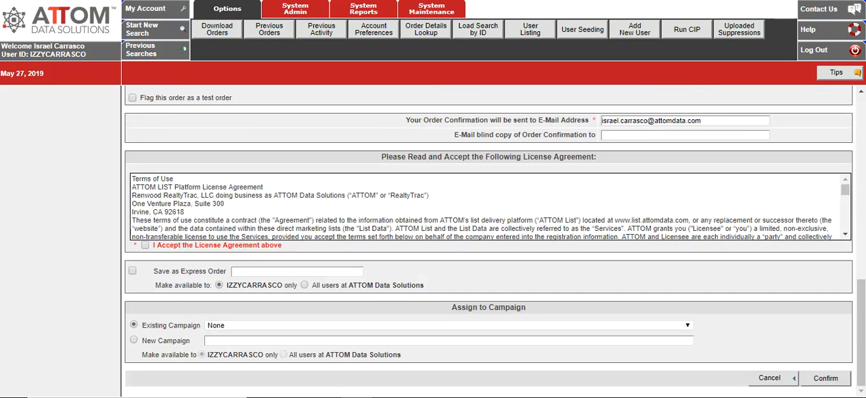
pyautogui.click(864, 129)
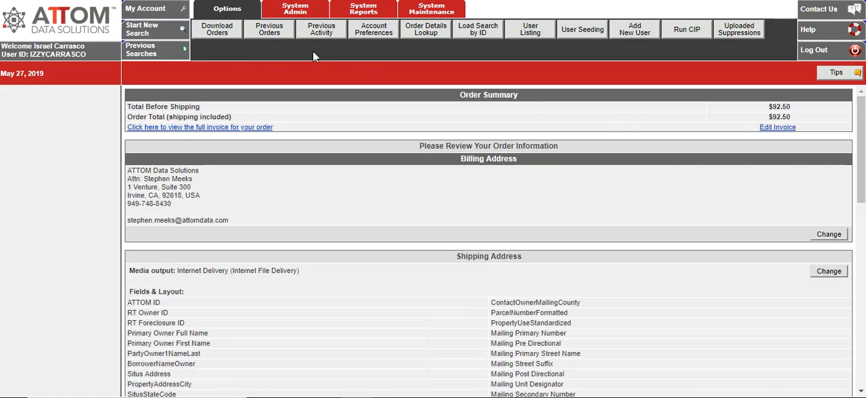
# Step: Leave the unconfirmed order, discarding its entered data, and open the list of downloadable orders
pyautogui.click(331, 36)
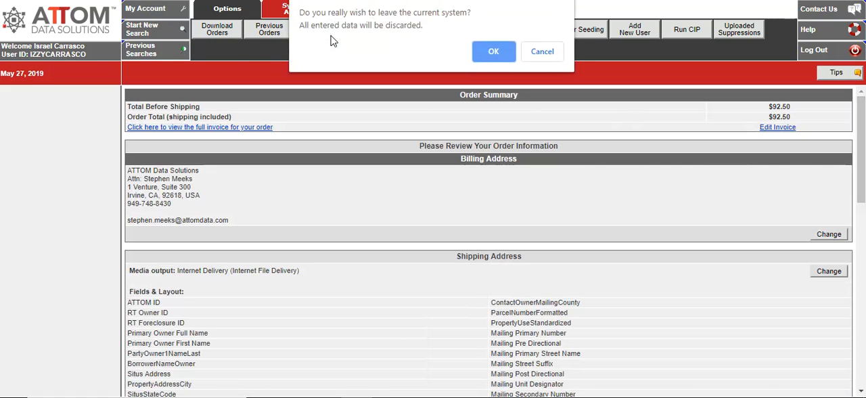
pyautogui.click(494, 52)
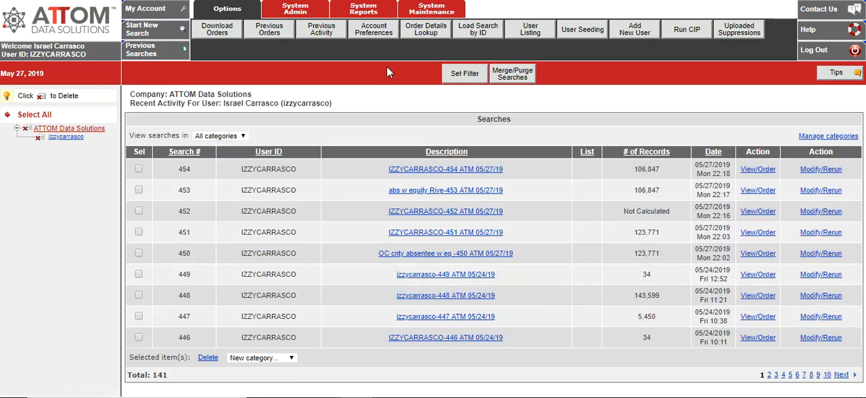
pyautogui.click(218, 32)
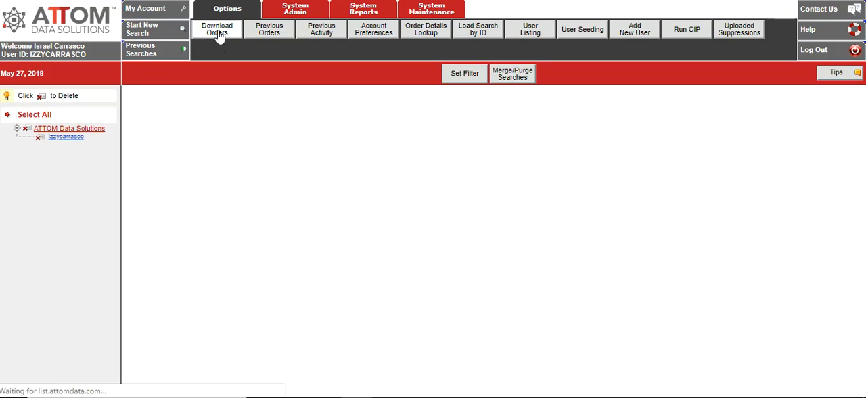